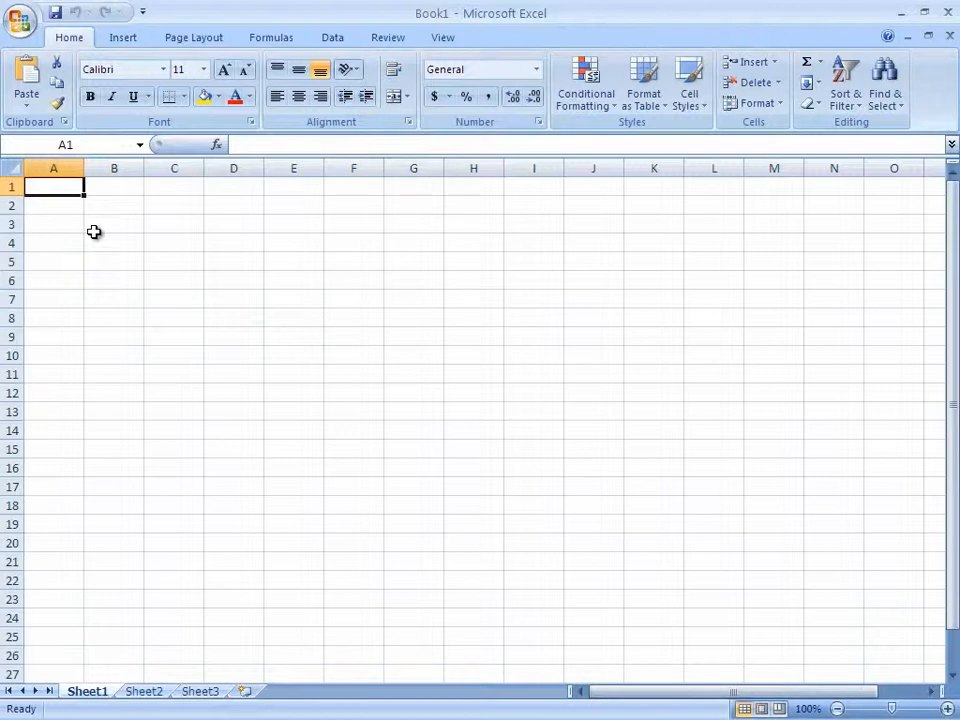
- Enter "Tents" in cell A1 and "Camping Tents" in cell A2
text(tE)
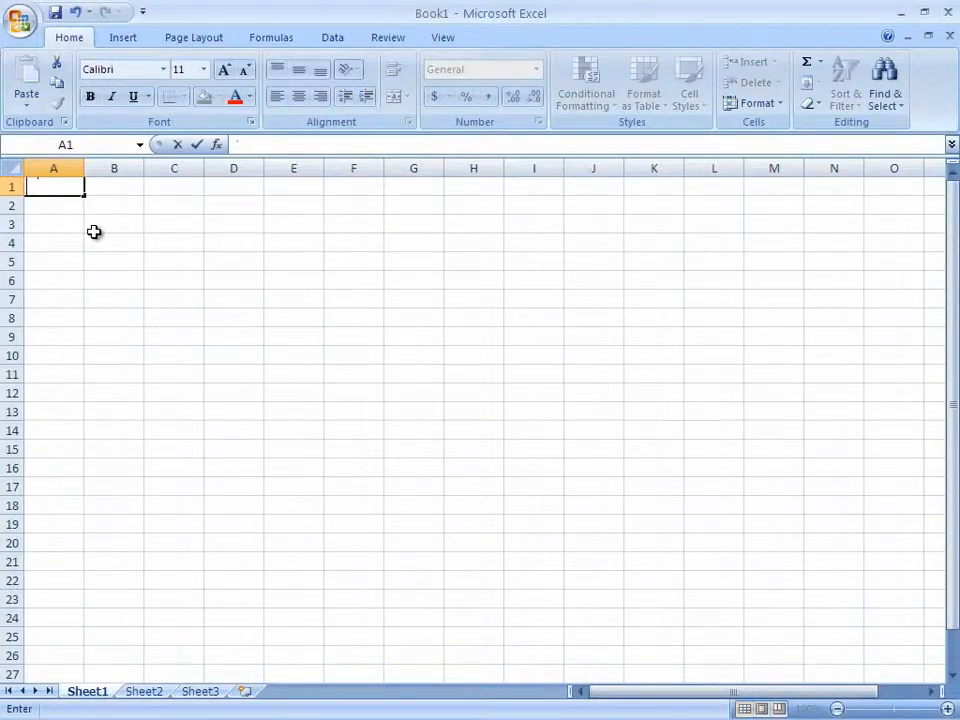
text(nts)
key(Return)
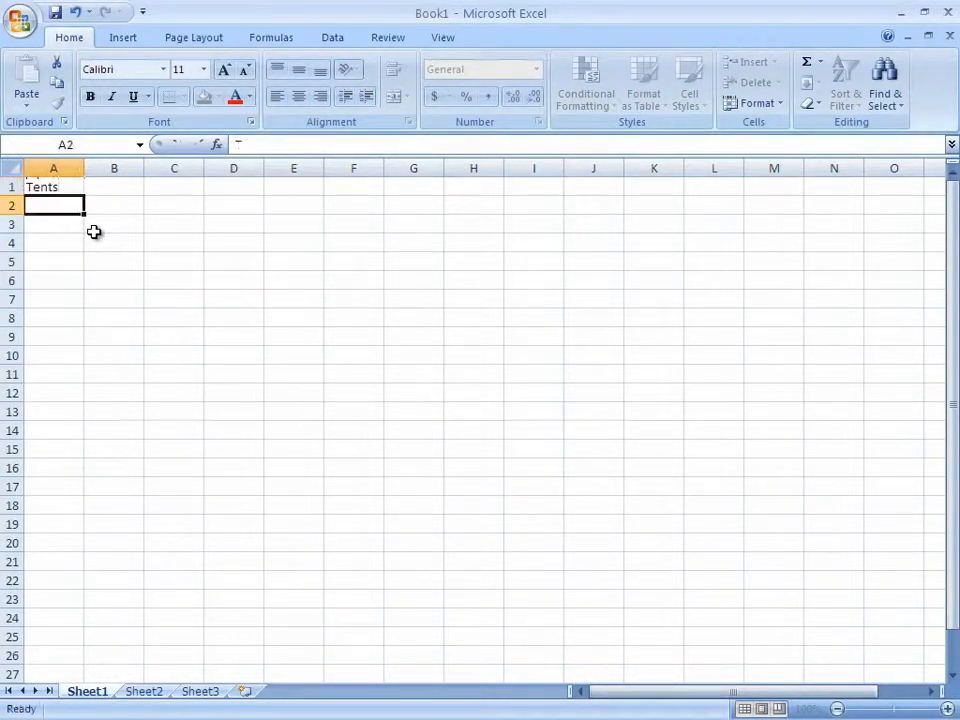
text(Camping)
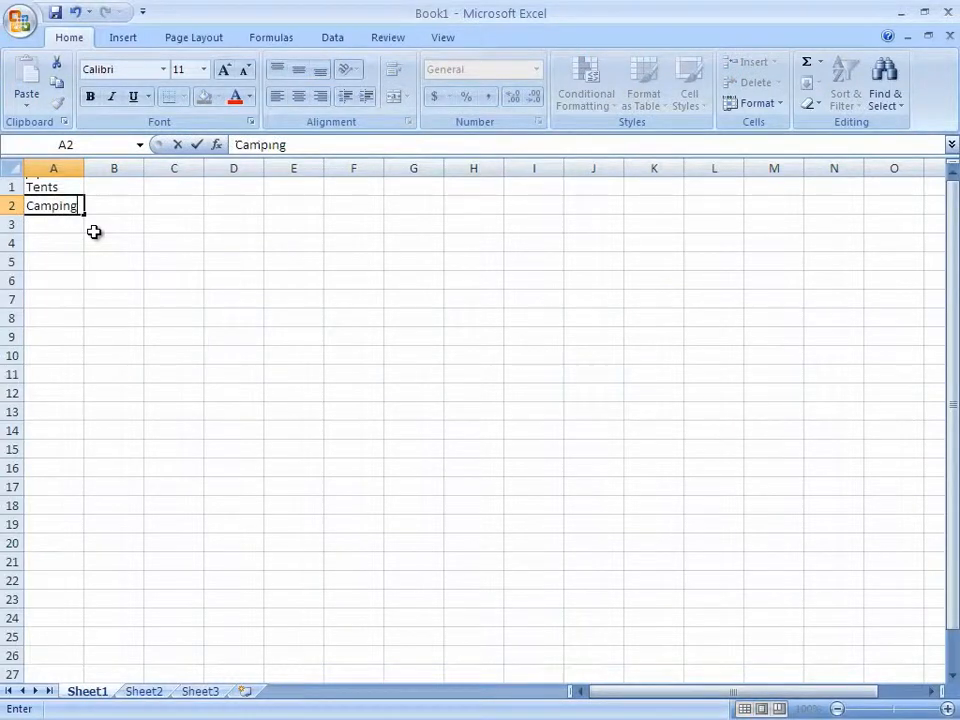
text( Tents)
key(Return)
- Enter "Backpacking Tents" in A3 and "Outdoor Tents" in A4, and auto-fit column A to its text
text(Backpacking)
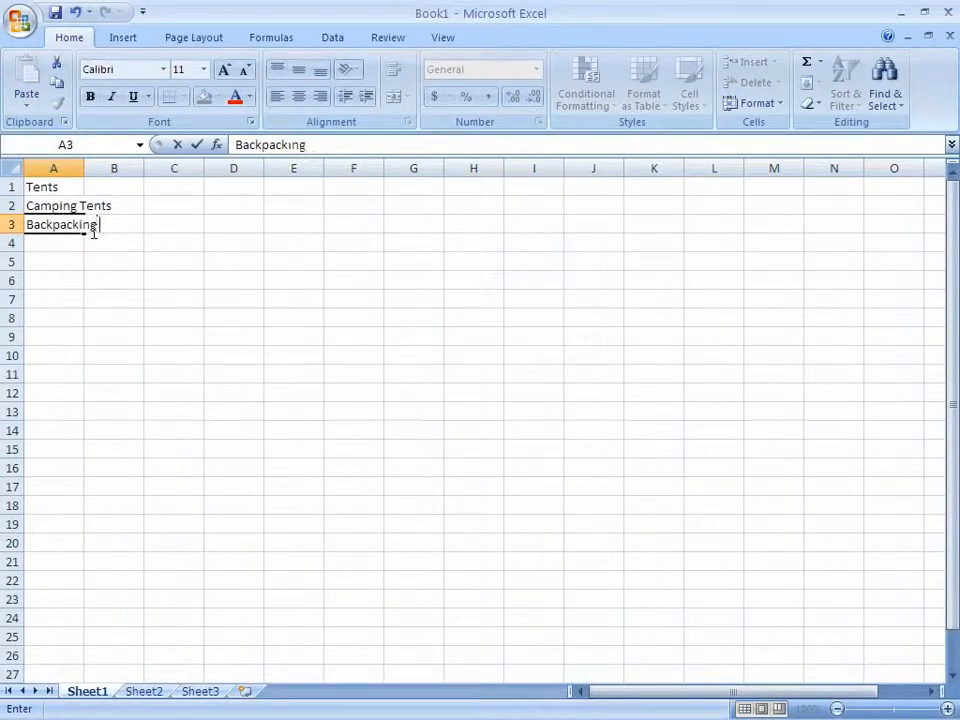
text( Tents)
key(Return)
text(Out)
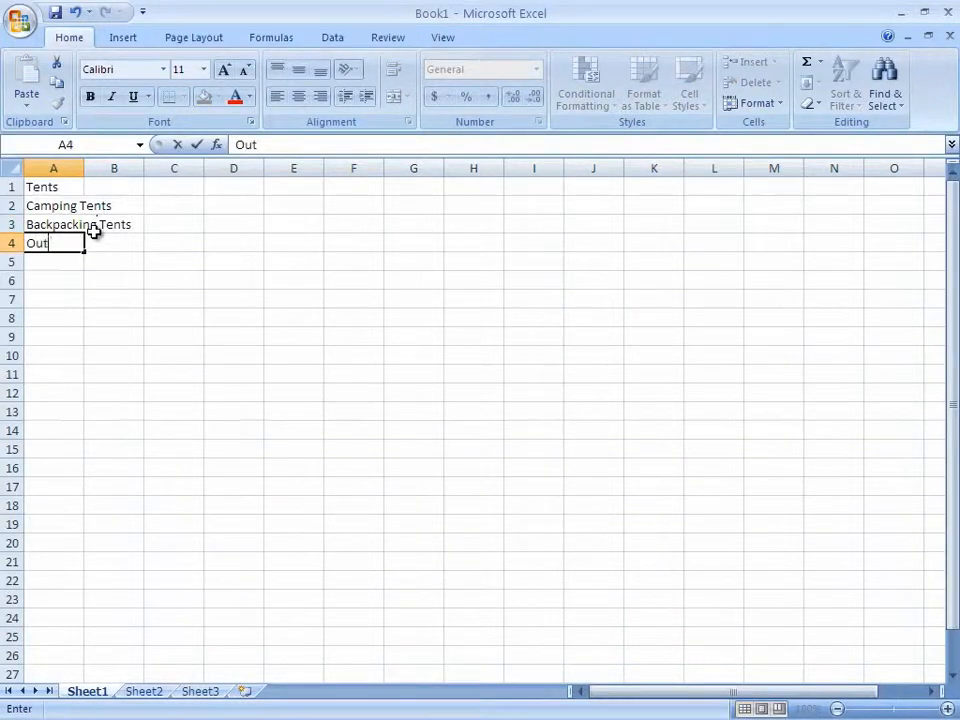
text(door Tents)
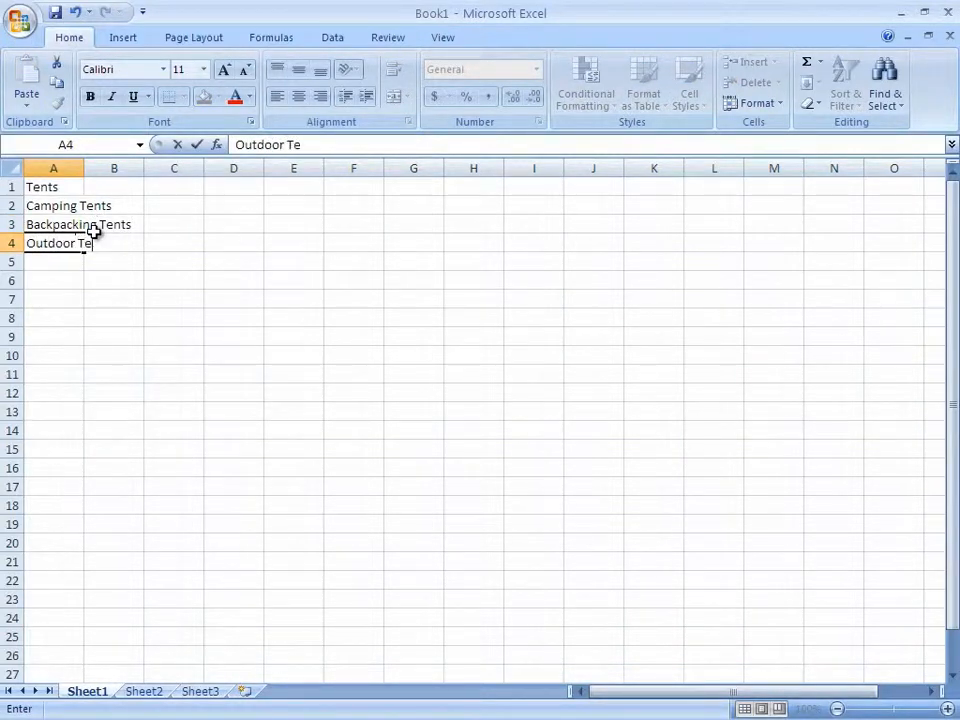
key(Return)
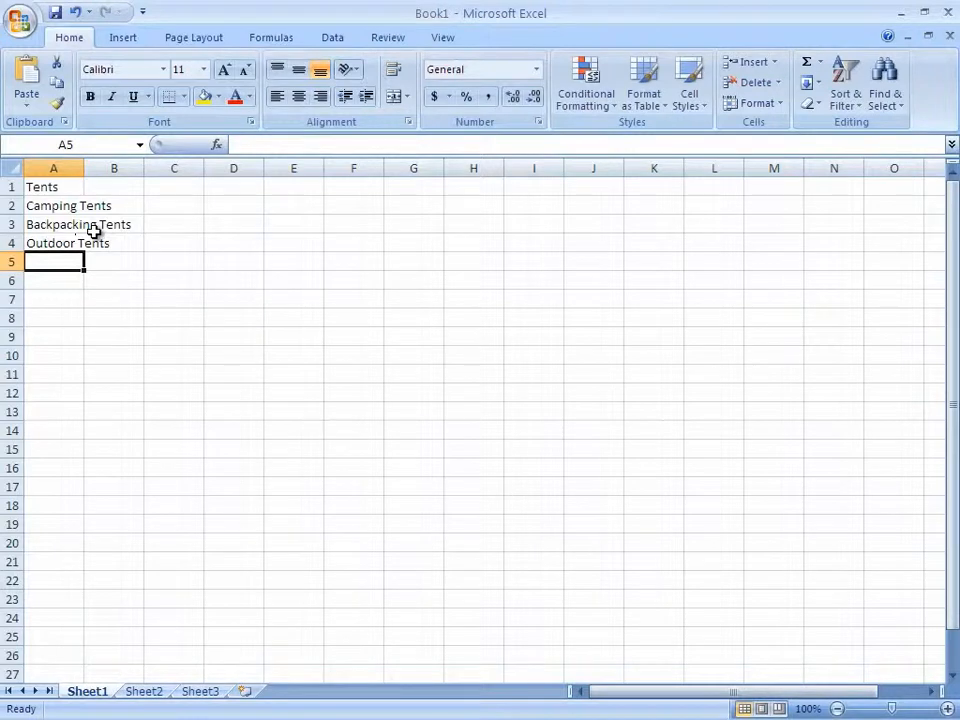
double_click(85, 168)
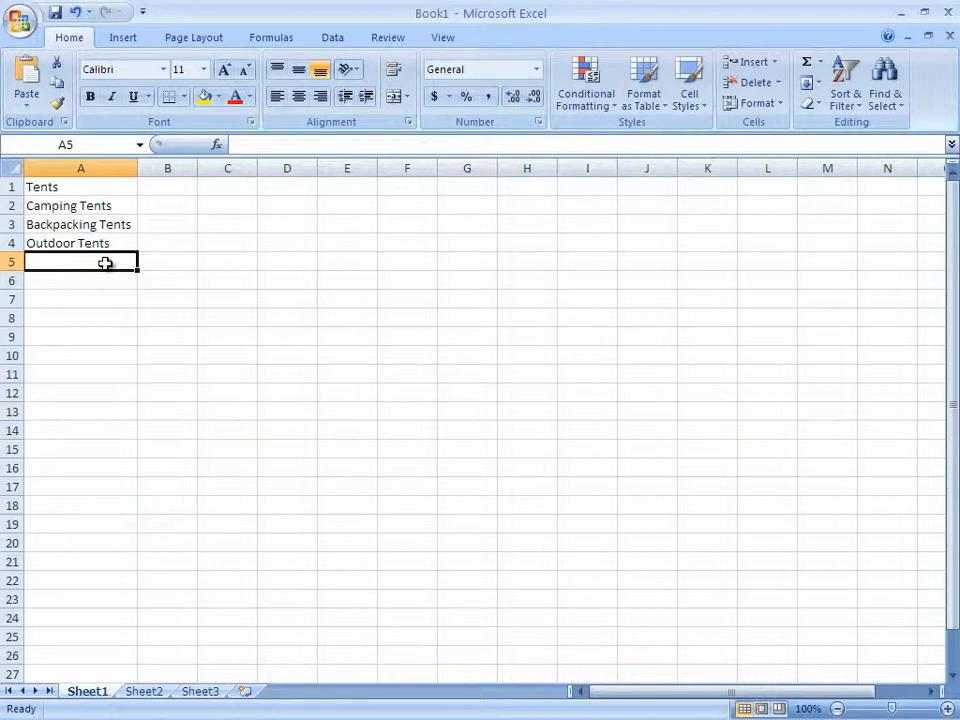
- Enter "Outdoor geat" in cell A5 and "camping gear" in cell A6
text(Out)
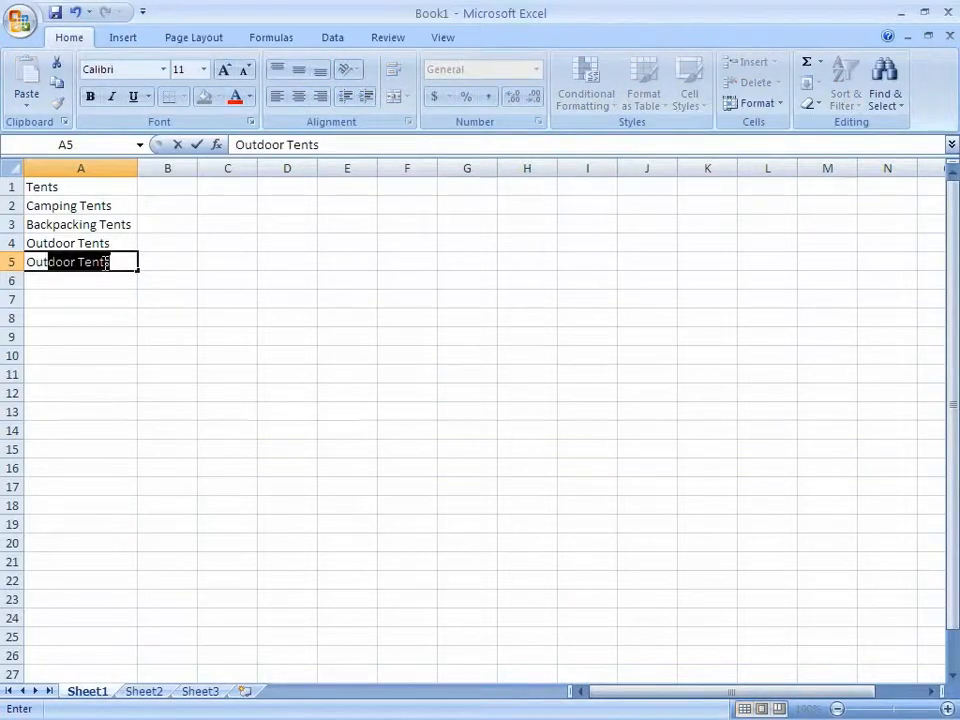
text(door g)
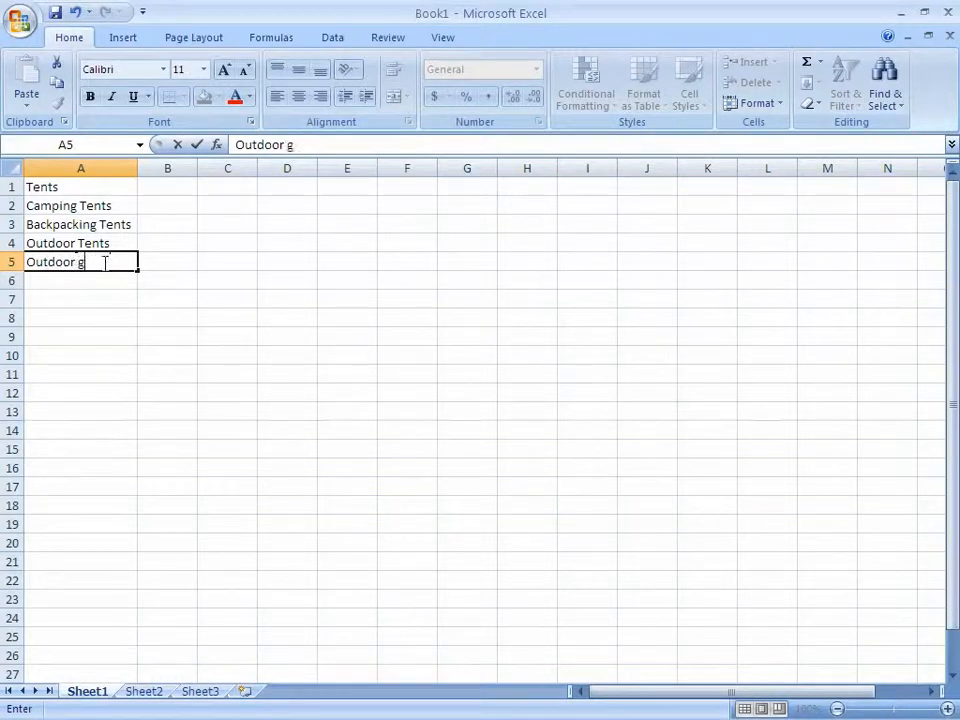
text(ear)
key(Return)
text(camping )
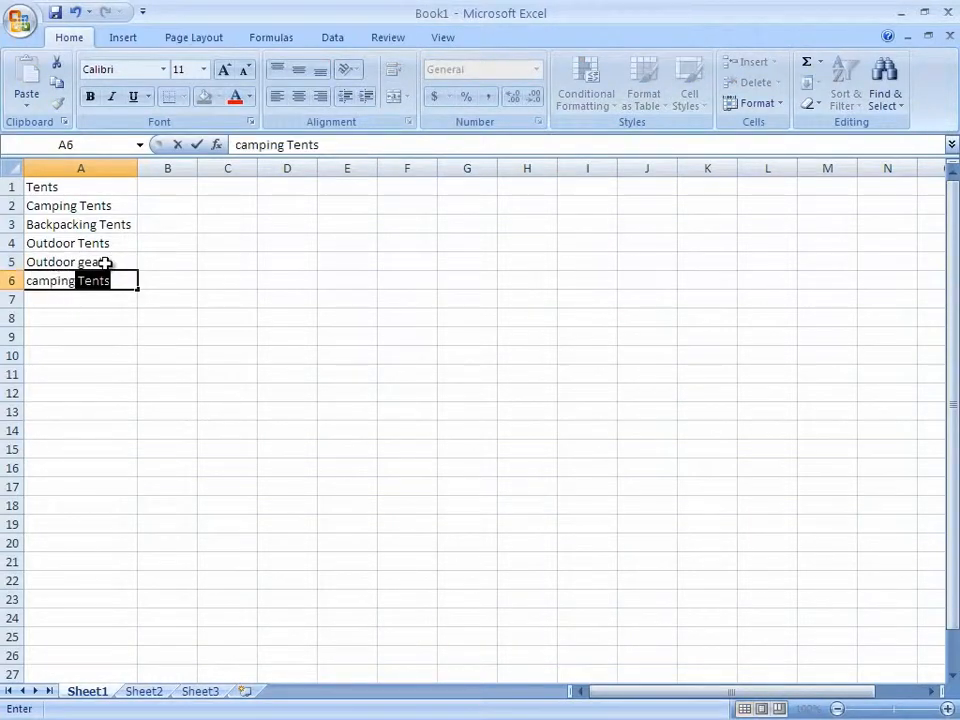
text(gear)
key(Return)
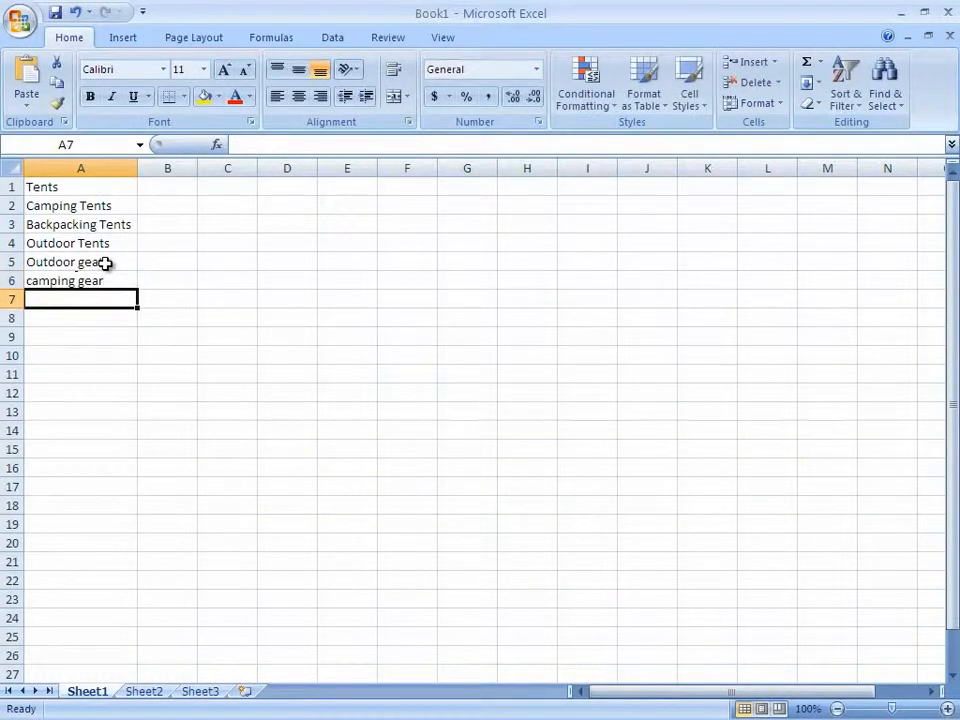
- Enter "camping supplies" in A7 and "camping equipment" in A8, and auto-fit column A to the longest entry
text(campin)
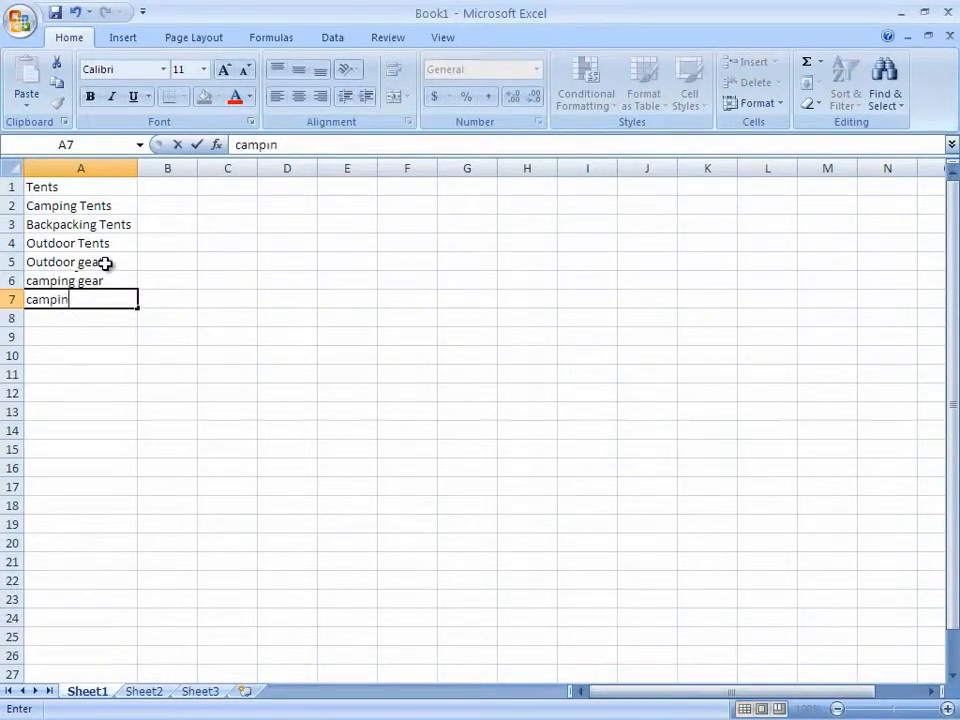
text(g supplies)
key(Return)
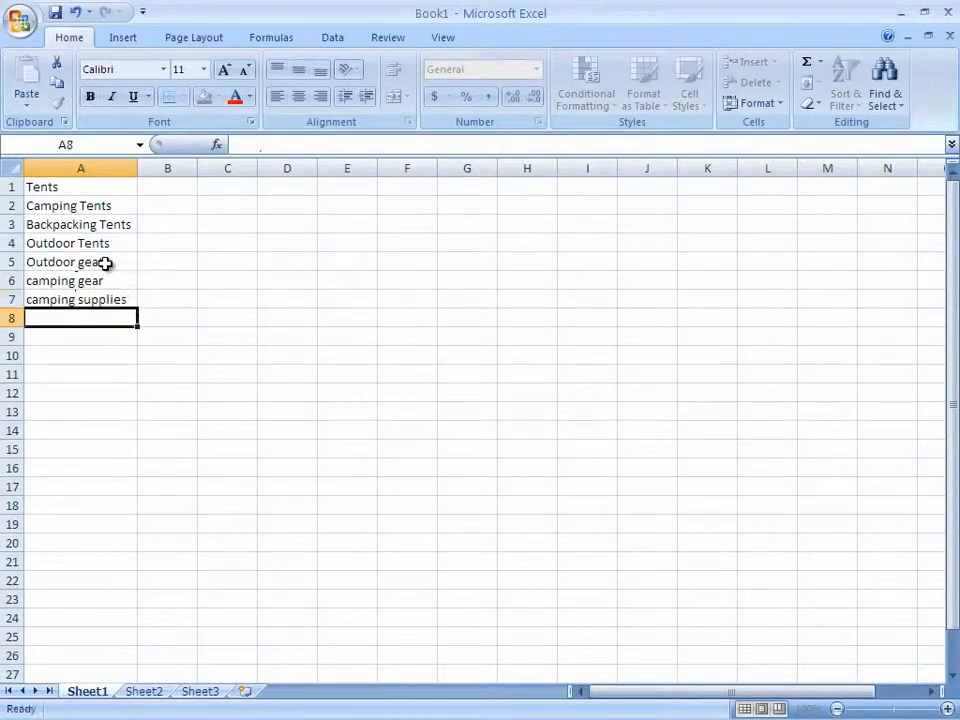
text(campin)
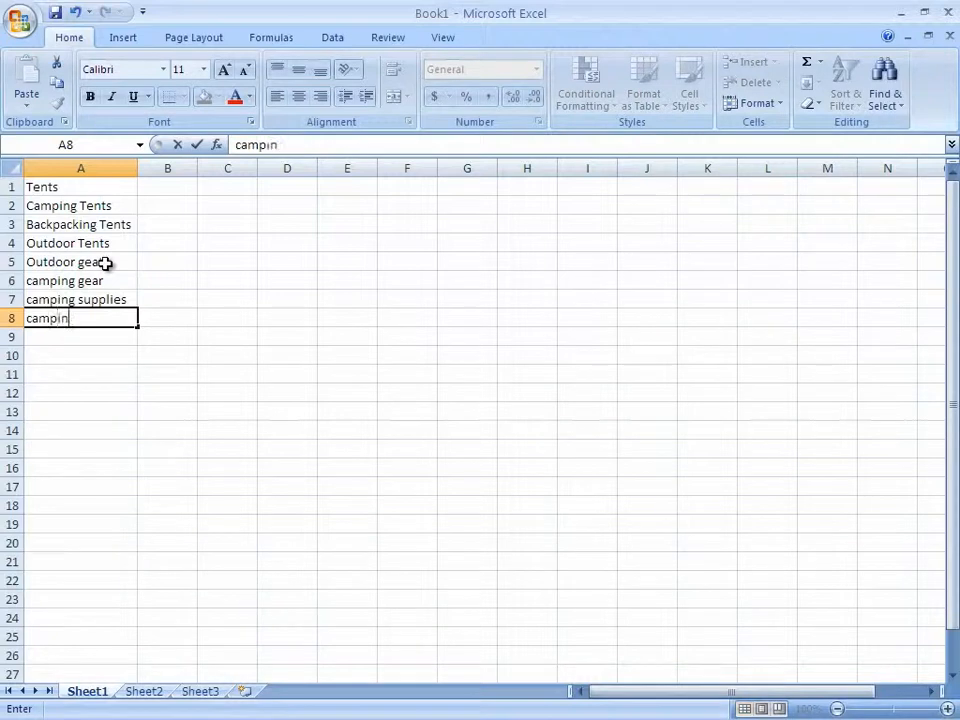
text(g equipment)
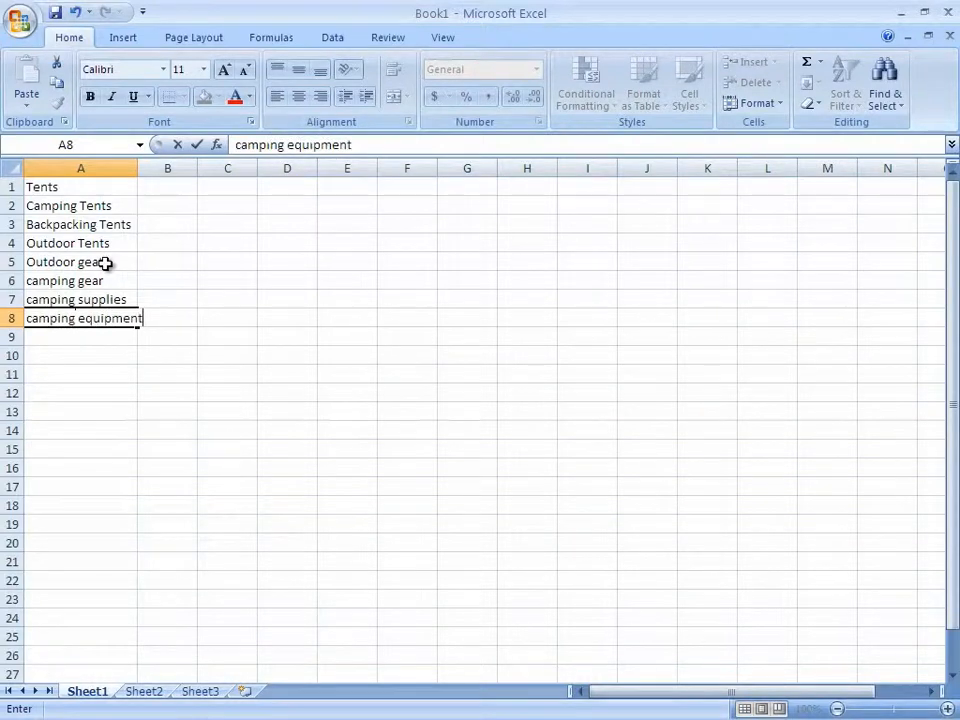
key(Return)
drag(137, 168, 135, 170)
double_click(135, 169)
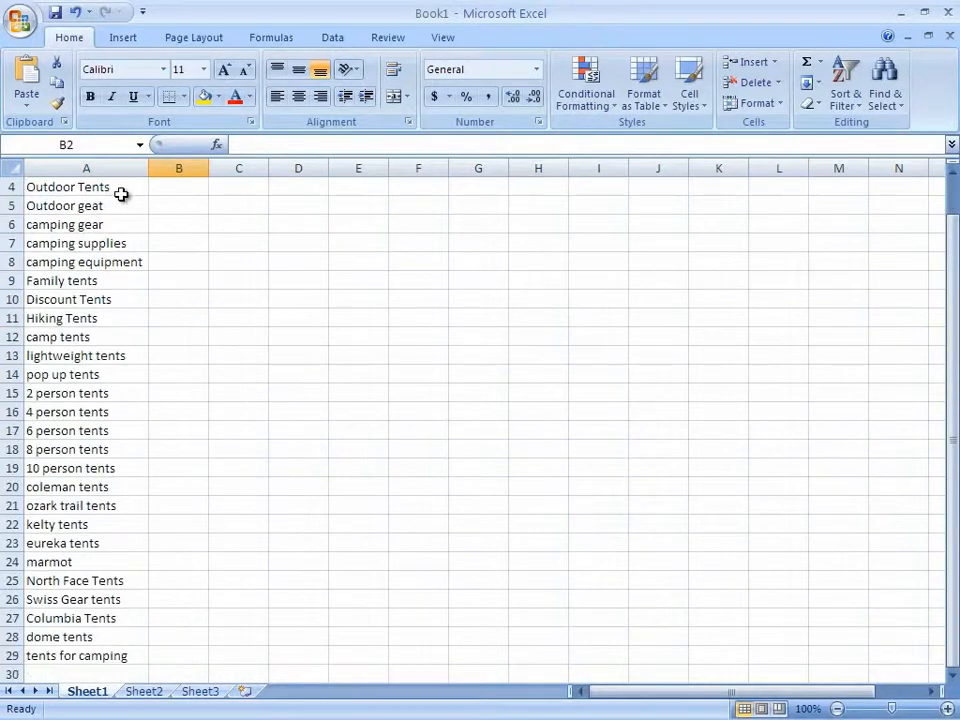
- Correct the misspelled keyword in cell A5 to "Outdoor gear"
scroll(122, 200, down, 4)
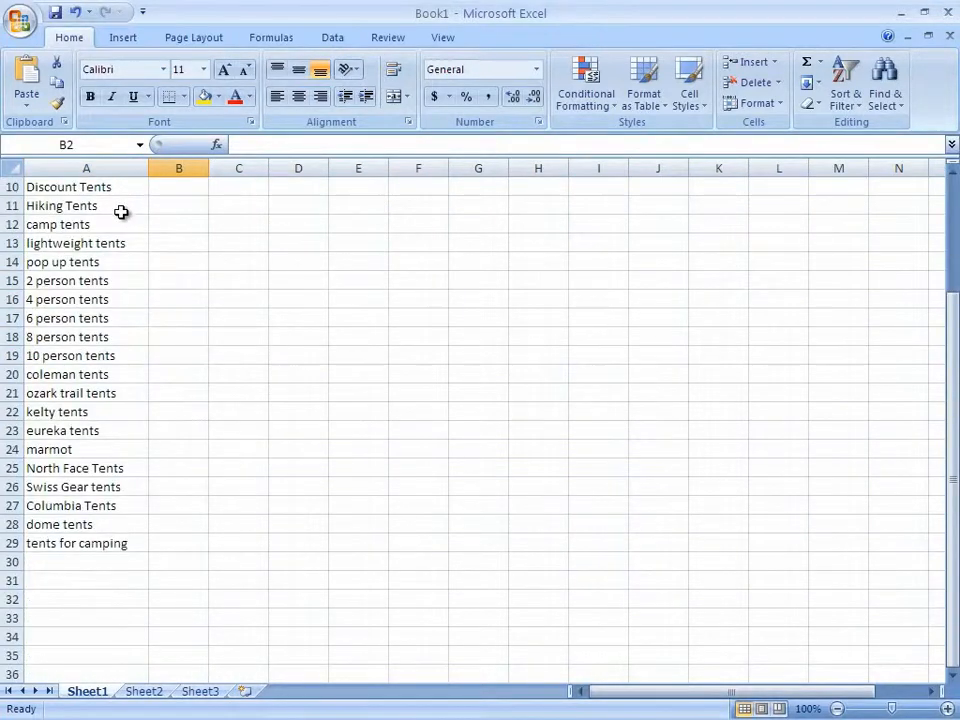
scroll(126, 422, up, 4)
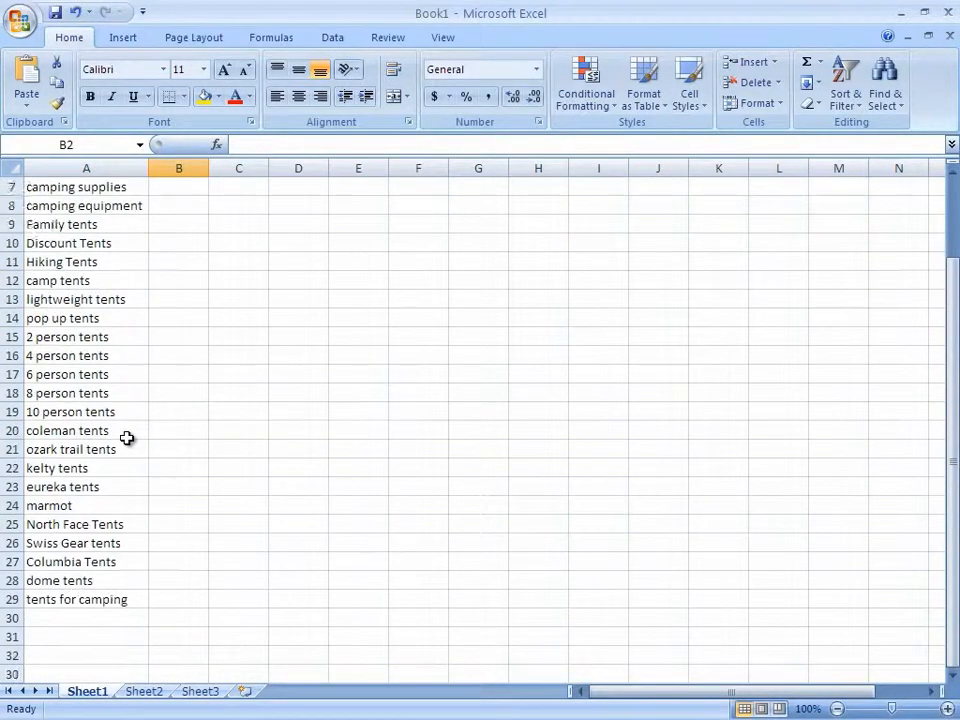
scroll(124, 437, up, 1)
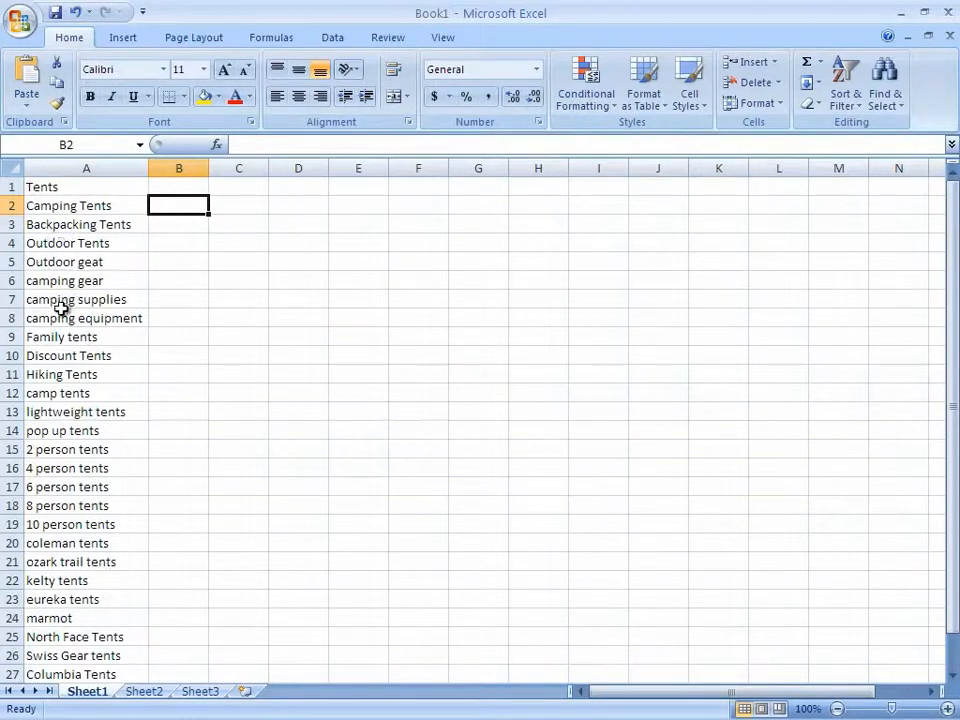
scroll(76, 345, down, 1)
scroll(78, 345, up, 1)
double_click(111, 261)
key(BackSpace)
text(r)
click(175, 318)
- Complete the keyword in cell A24 so that it reads "marmot tents"
scroll(154, 315, down, 1)
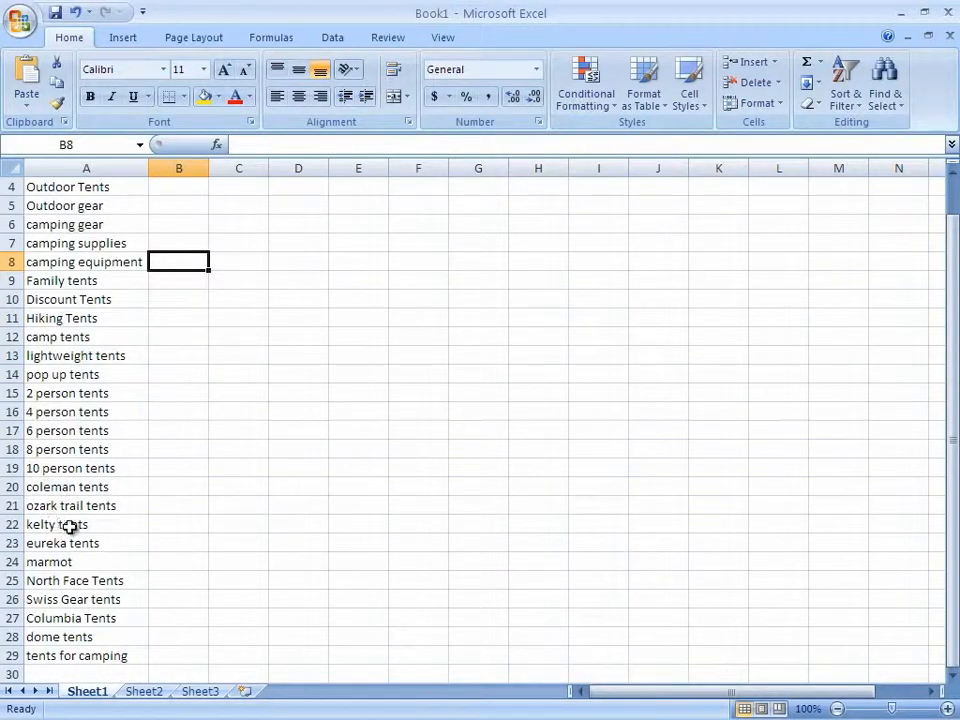
click(92, 563)
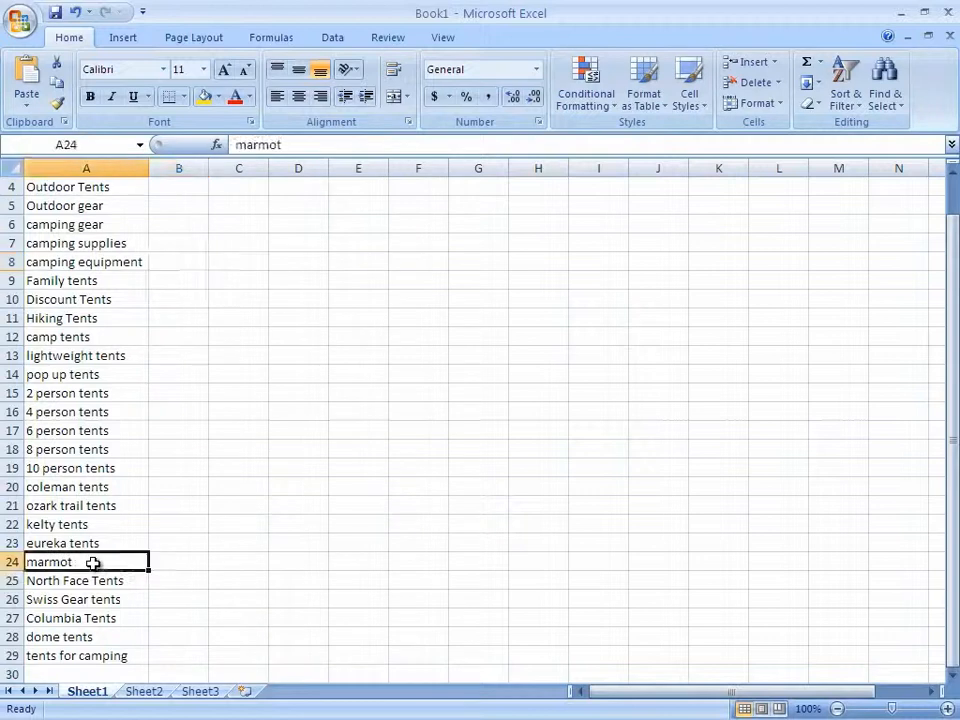
double_click(92, 563)
text(tents)
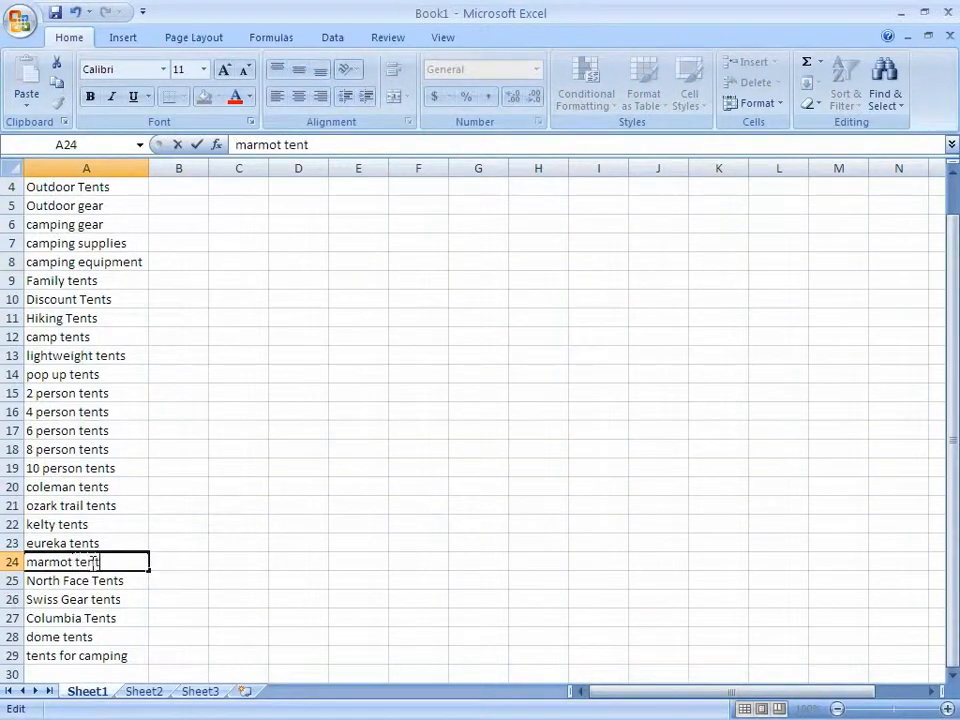
key(Return)
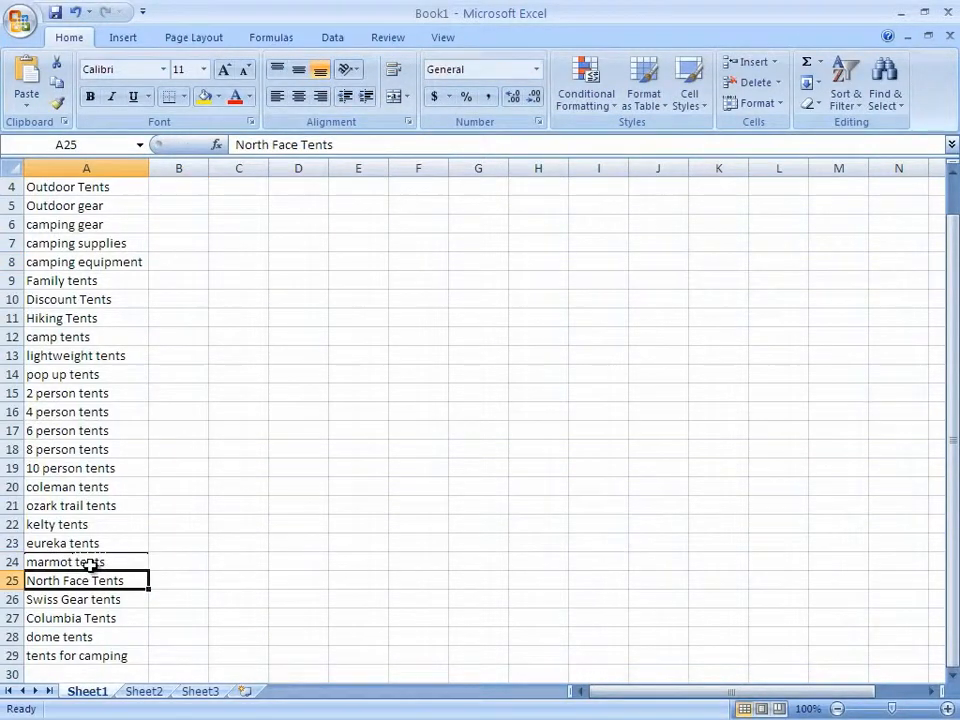
- Copy the whole keyword list in A1:A29, from "Tents" to "tents for camping"
scroll(62, 563, up, 1)
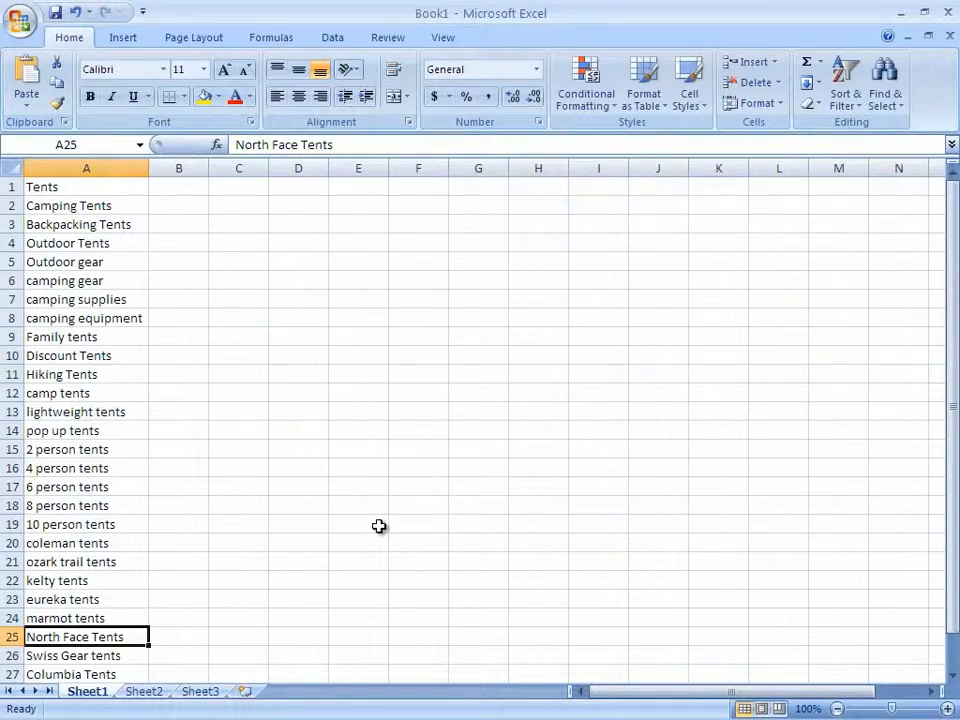
click(104, 189)
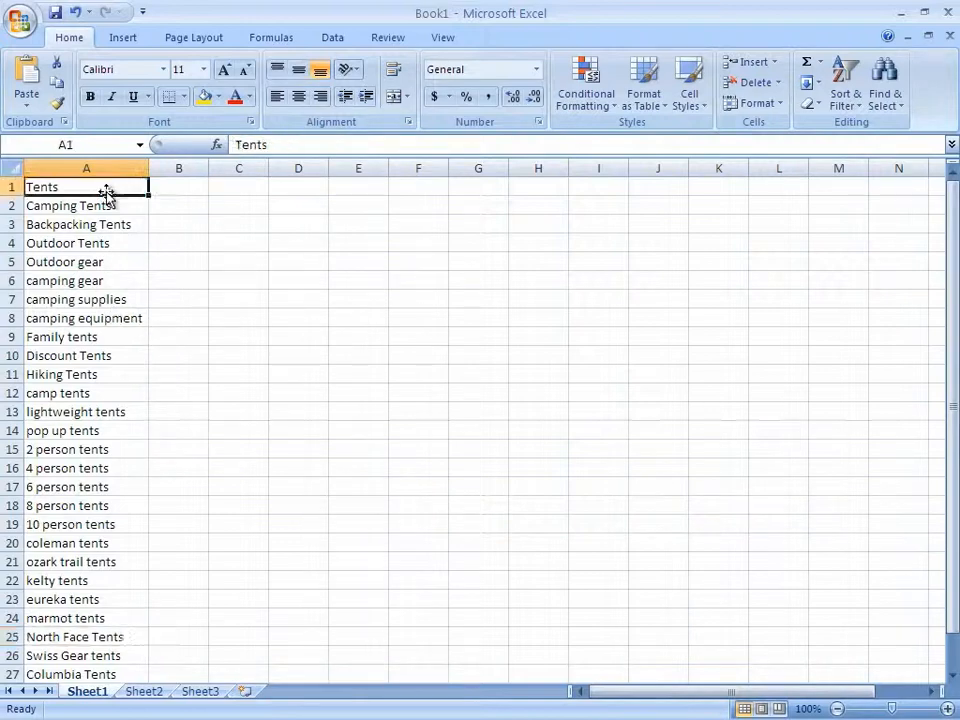
scroll(105, 293, down, 4)
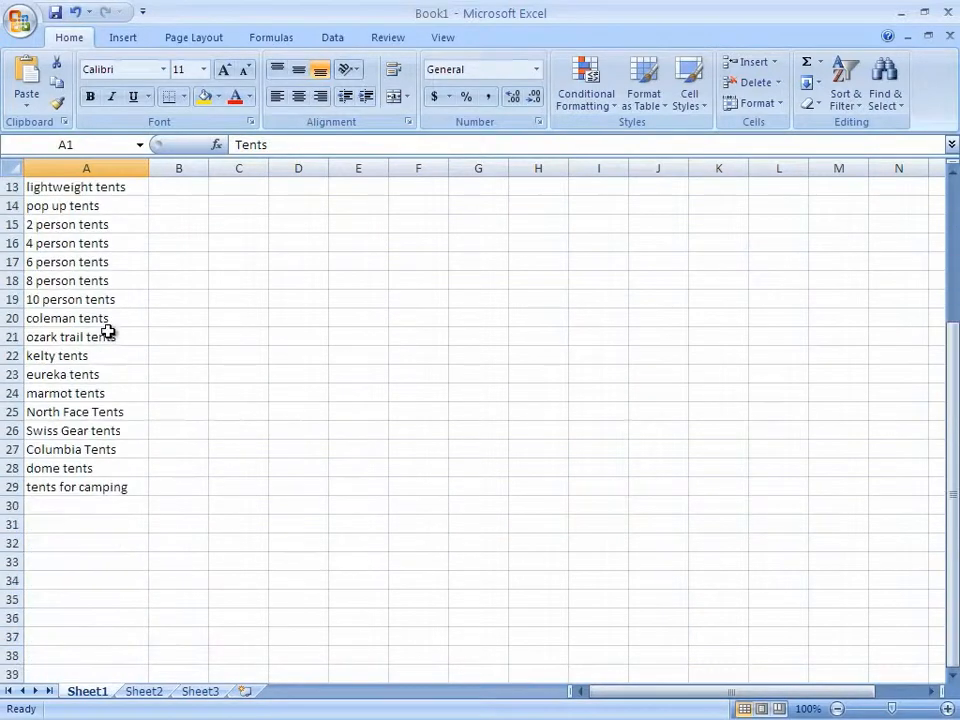
click(104, 486)
scroll(103, 484, up, 4)
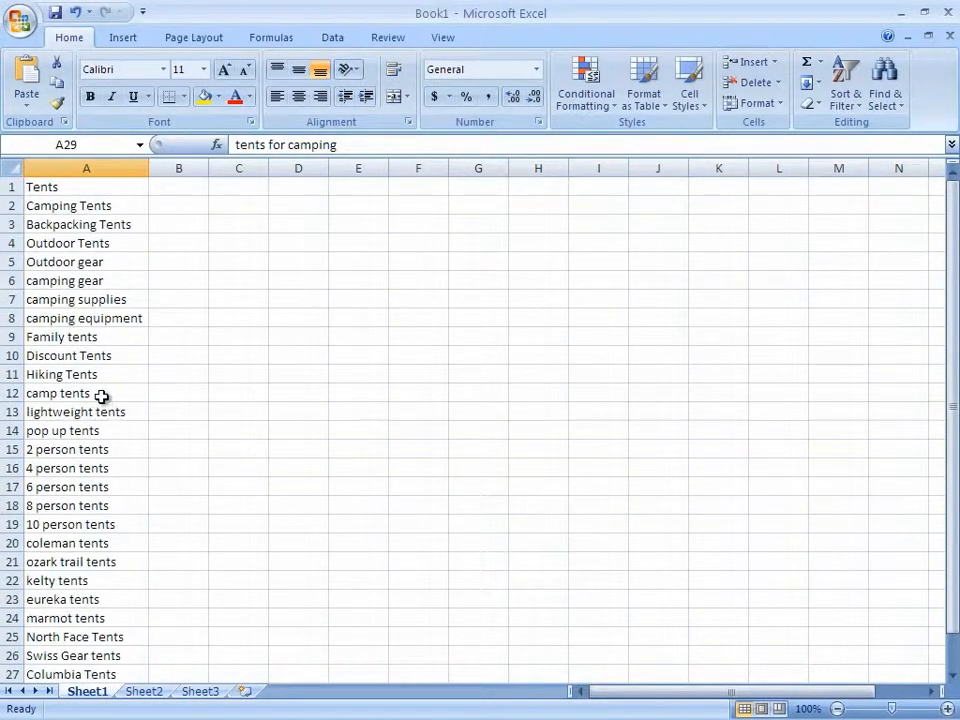
shift+click(107, 193)
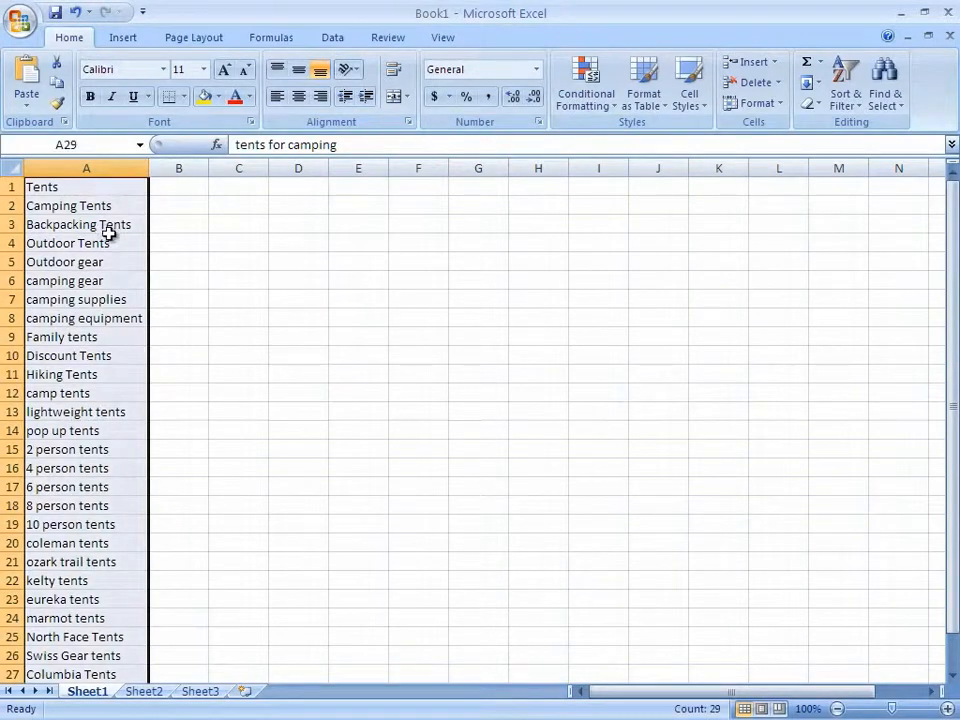
right_click(112, 238)
click(155, 267)
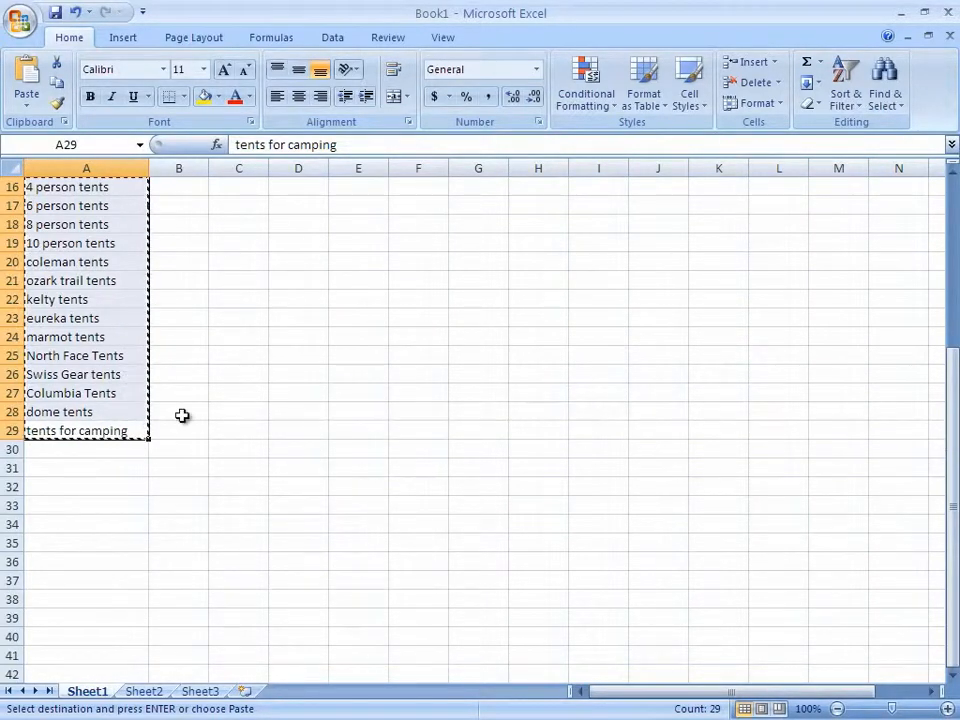
- Switch to Firefox, search Google for "google keyword tool" and open the Keyword Tool - Google Adwords result
key(alt+Tab)
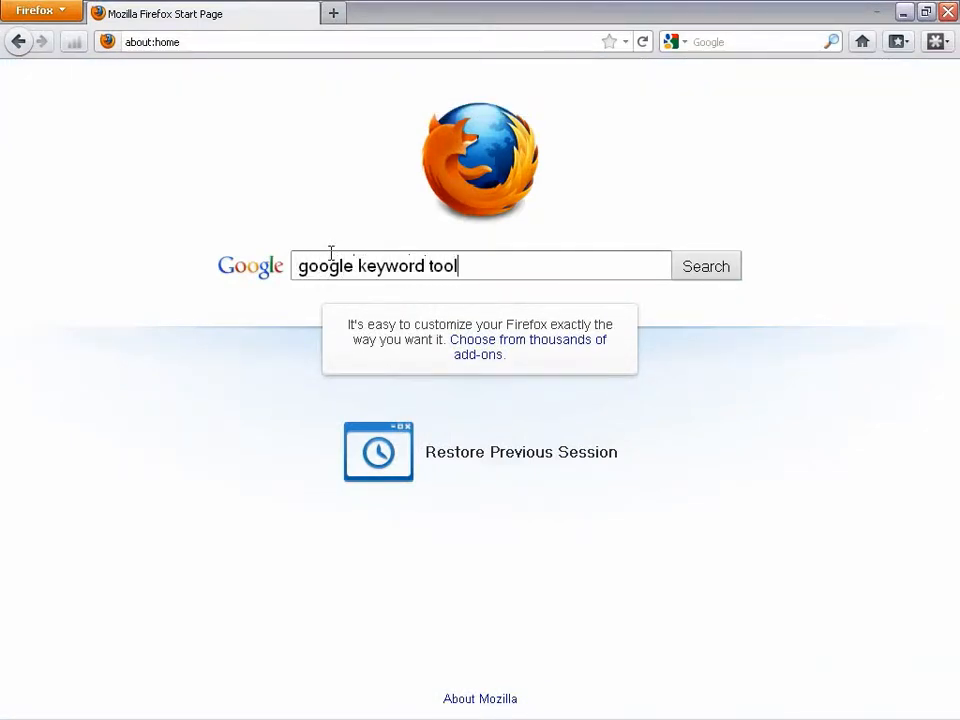
text(l)
key(Return)
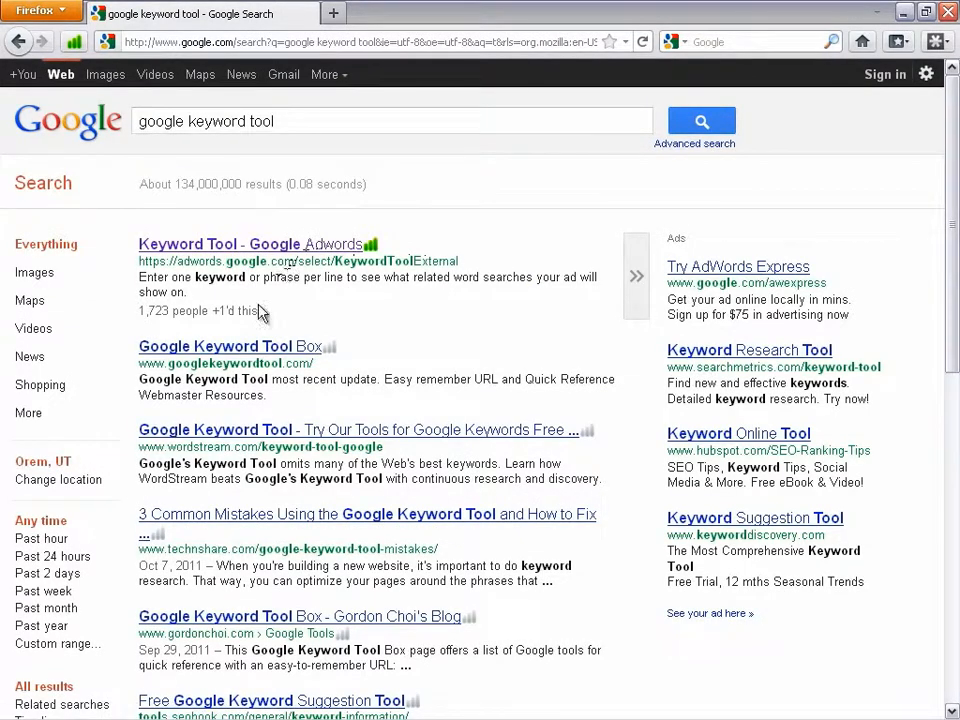
click(223, 248)
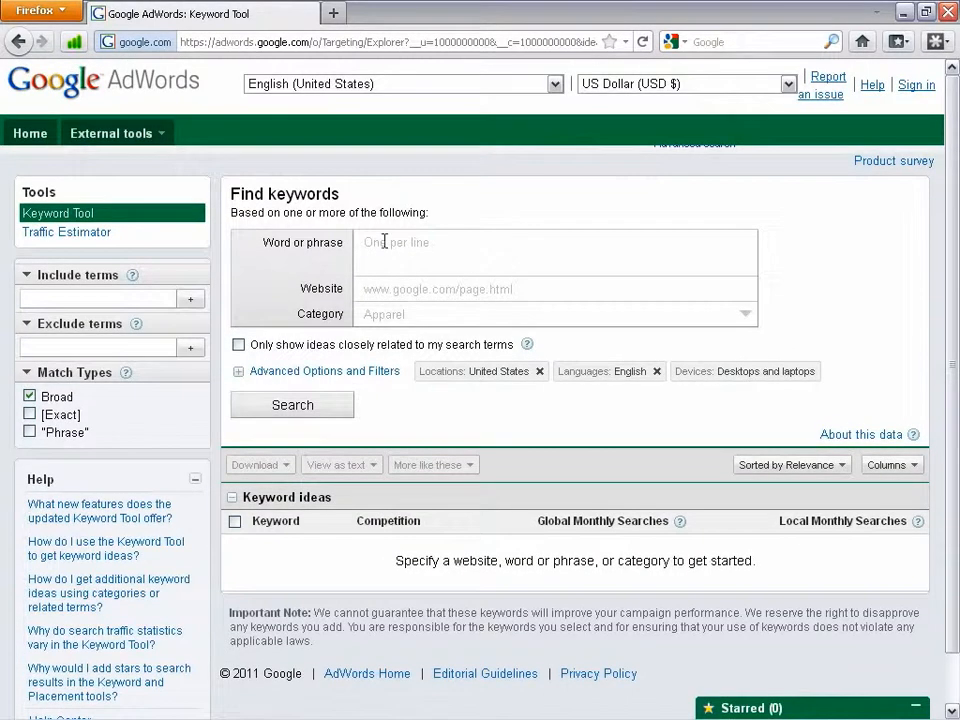
- Paste the copied keyword list into the Word or phrase field and look through the pasted entries
right_click(384, 242)
click(411, 313)
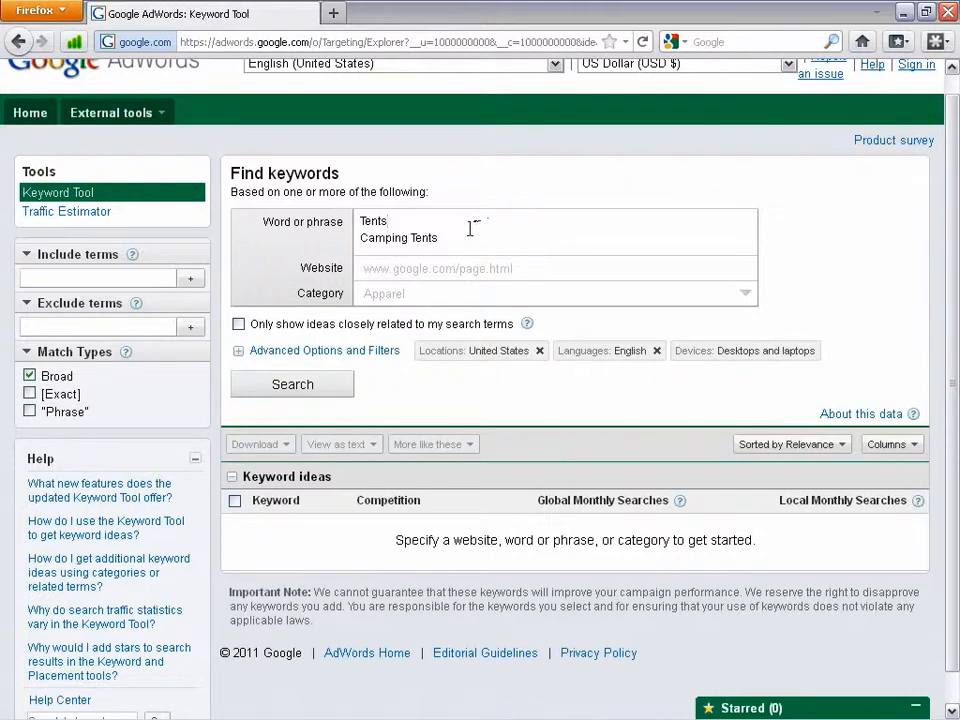
key(Down)
key(Down)
key(Down)
key(Down)
key(Down)
key(Down)
key(Down)
key(Down)
key(Down)
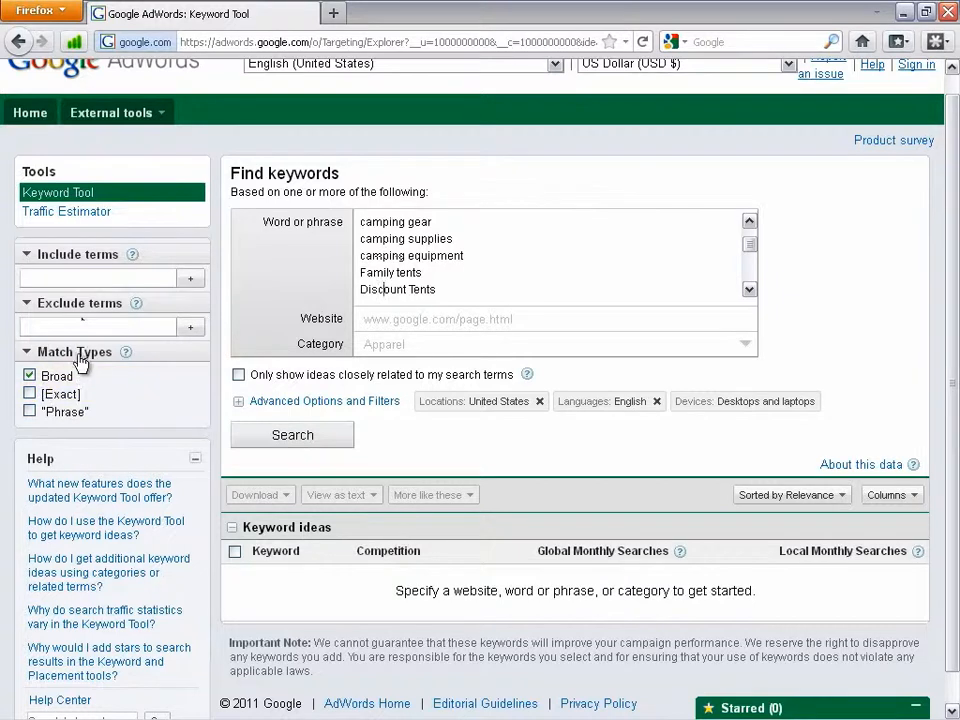
- Search for the pasted keywords with only the Phrase match type enabled, and look through the returned search terms
click(30, 412)
click(30, 376)
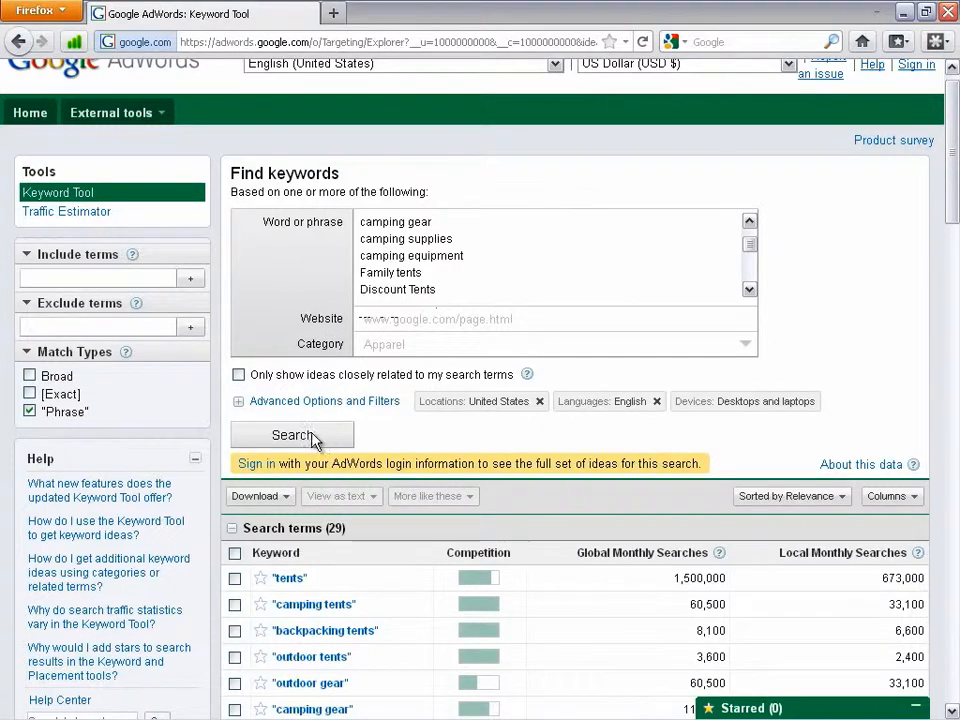
scroll(289, 456, down, 2)
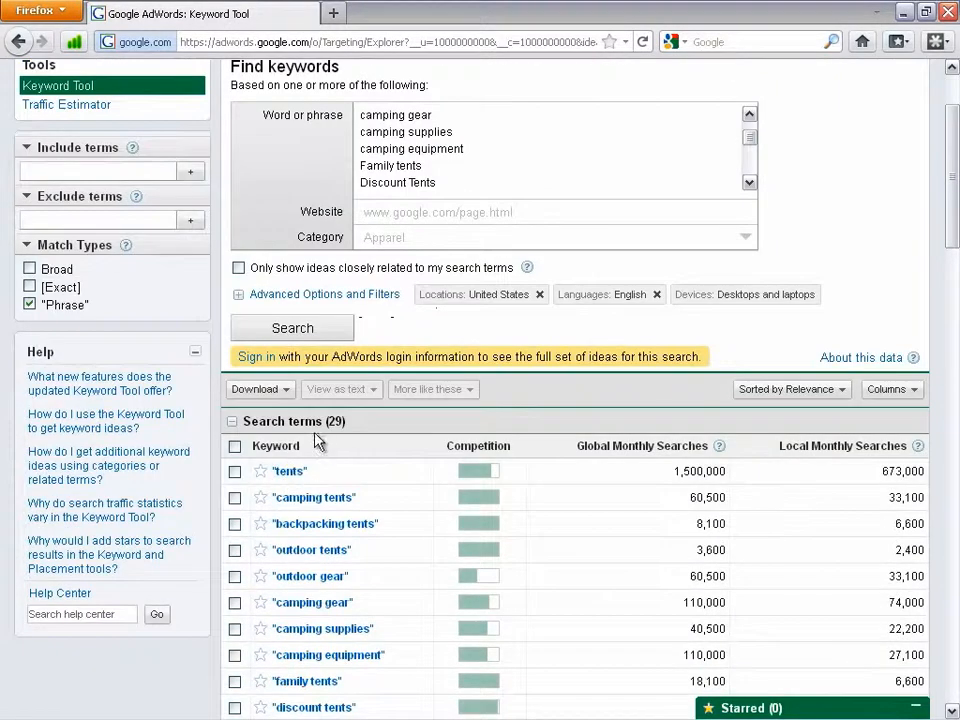
scroll(336, 460, down, 14)
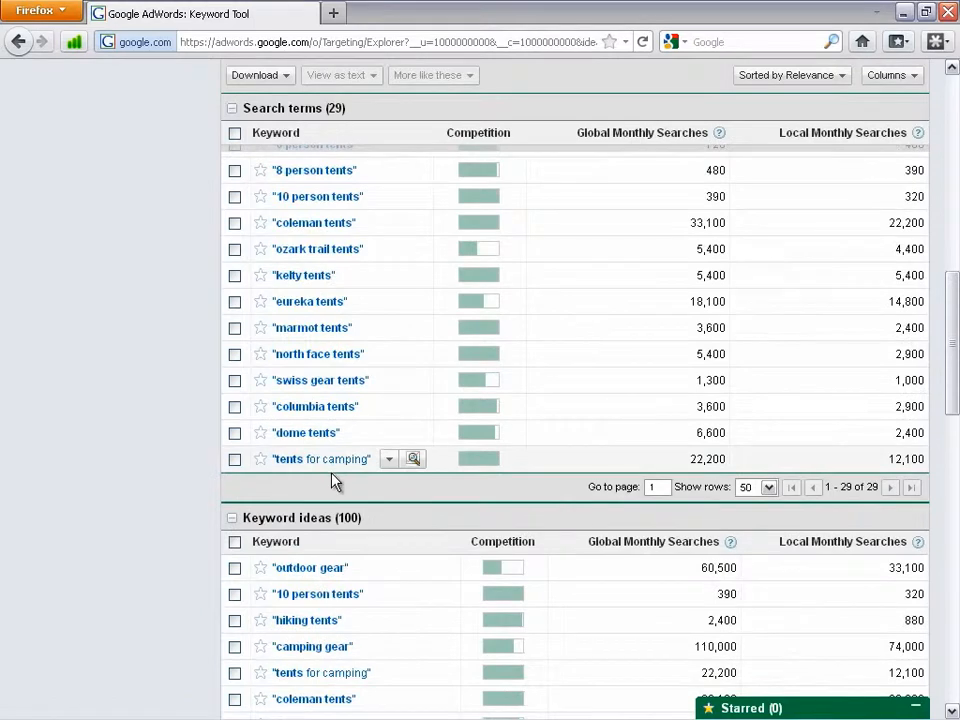
scroll(331, 473, up, 12)
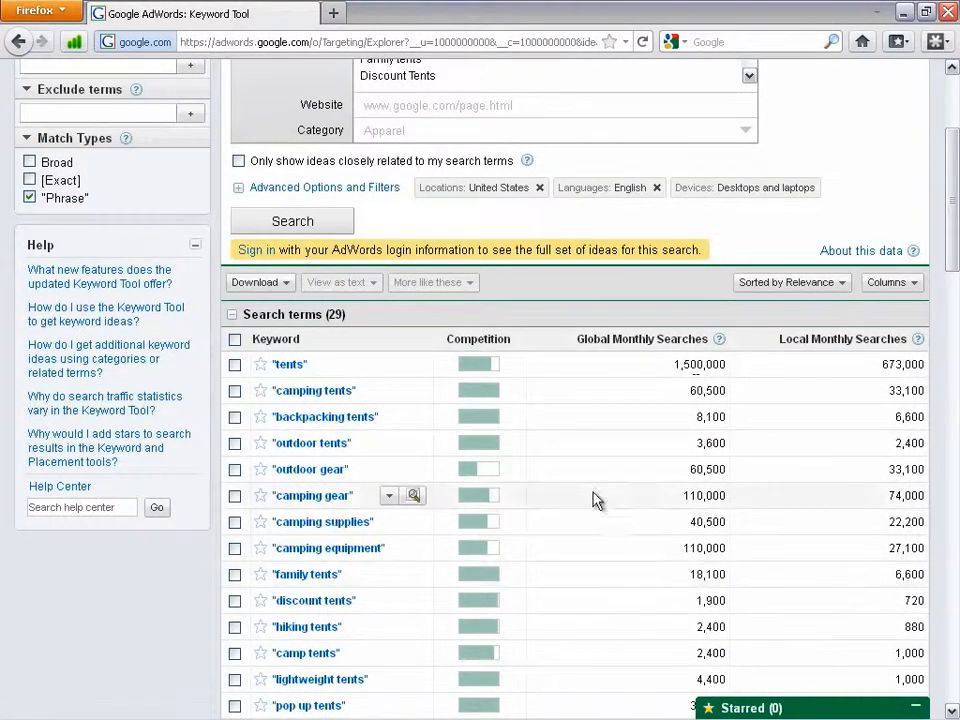
- Enable the Exact match type alongside Phrase and compare the search terms' monthly searches for both
click(28, 197)
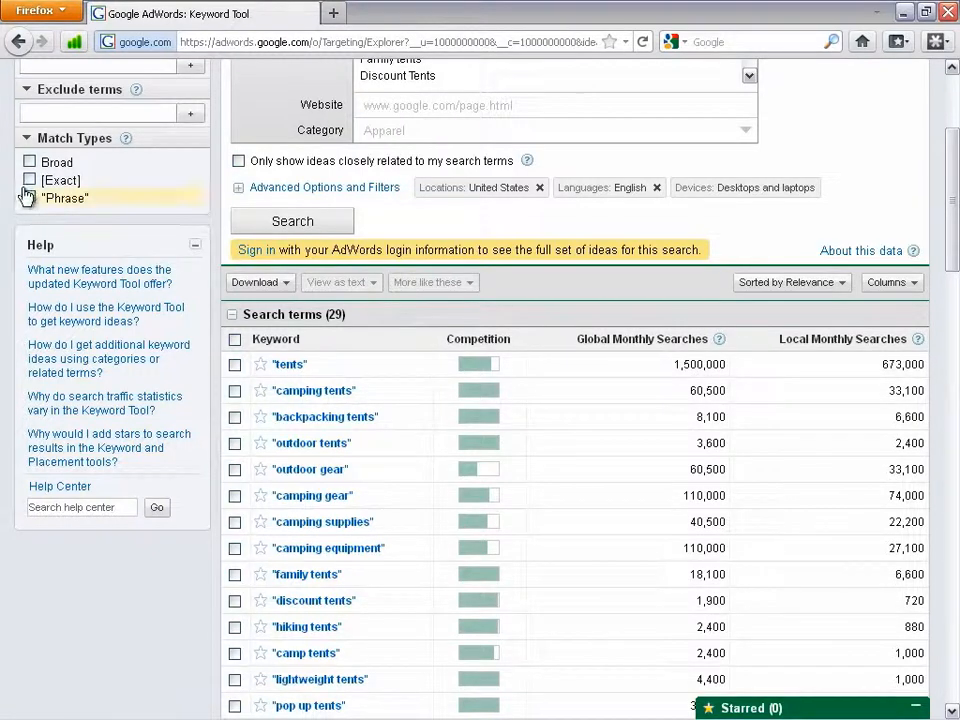
click(29, 197)
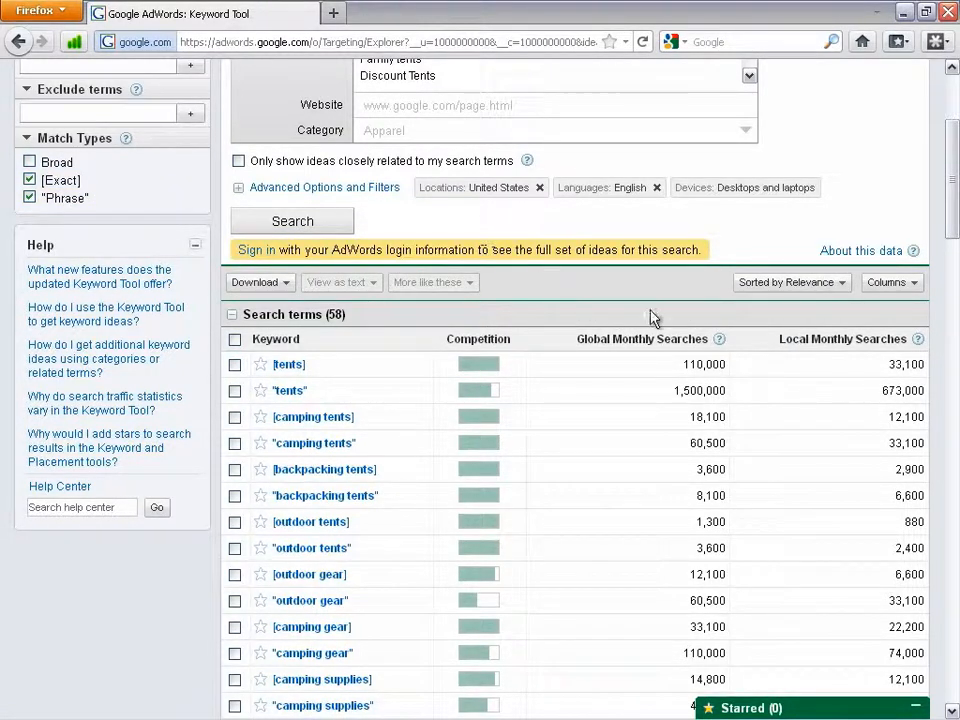
scroll(640, 318, down, 6)
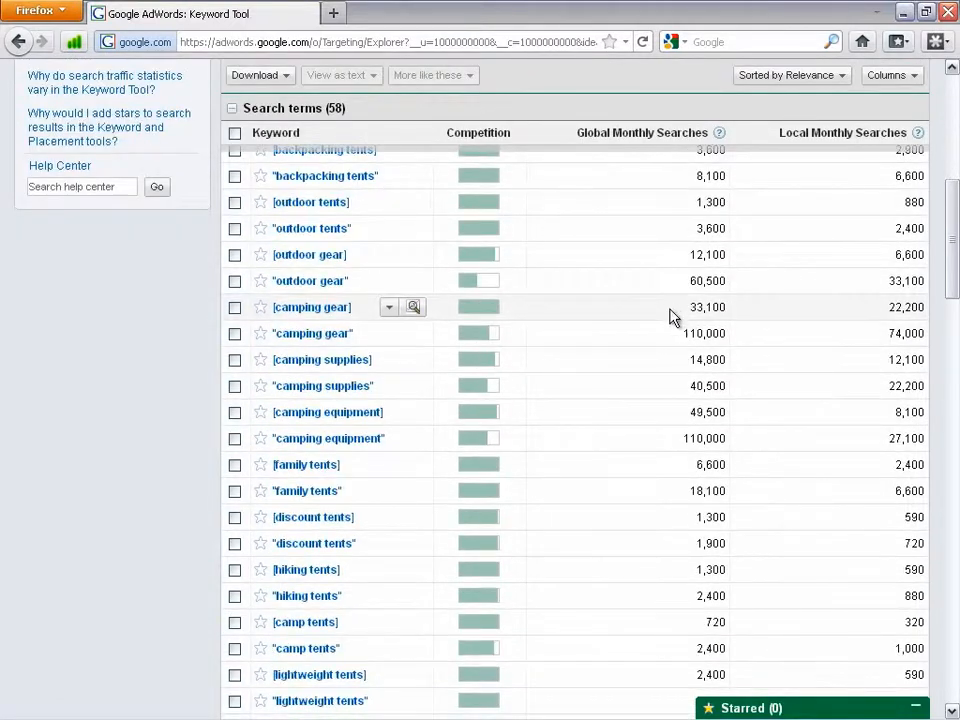
scroll(670, 316, up, 4)
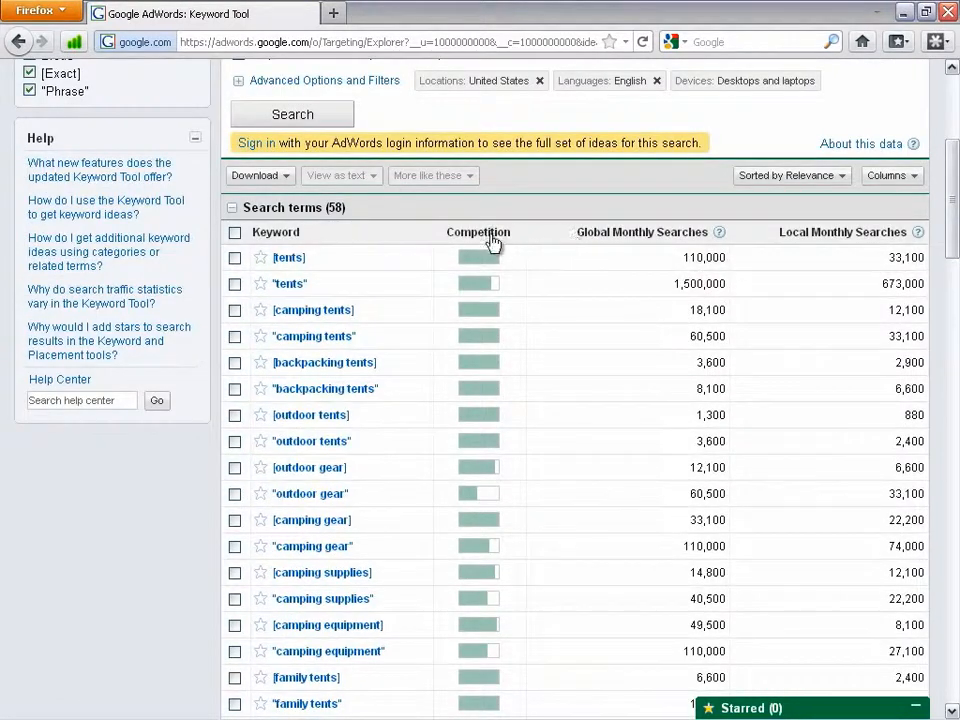
- Restrict the results to the Exact match type only and select all the listed search terms
click(234, 232)
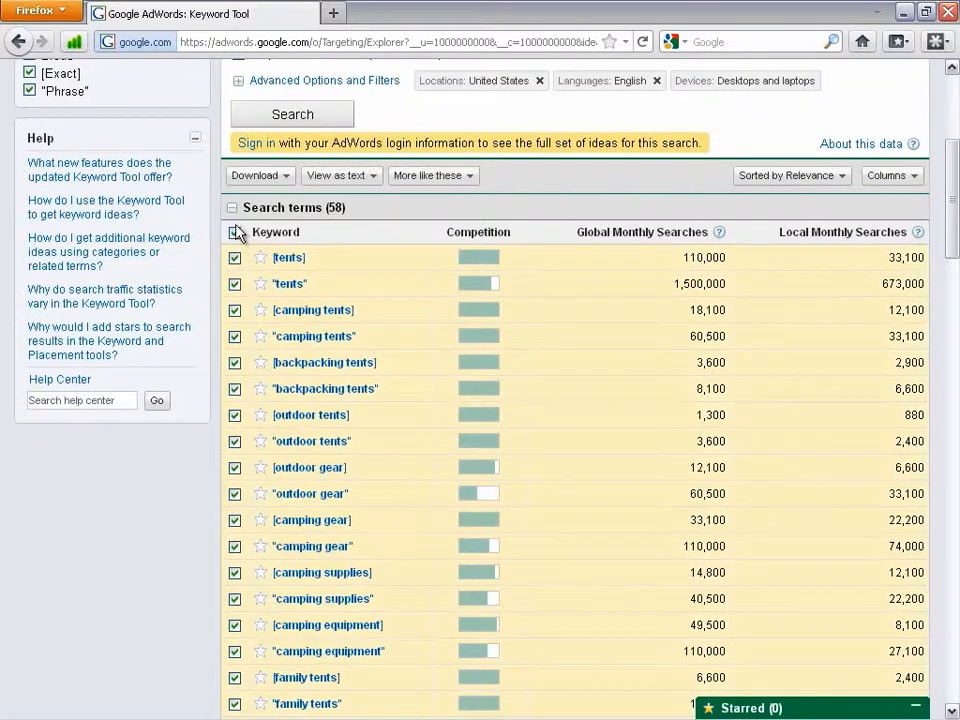
scroll(208, 270, up, 6)
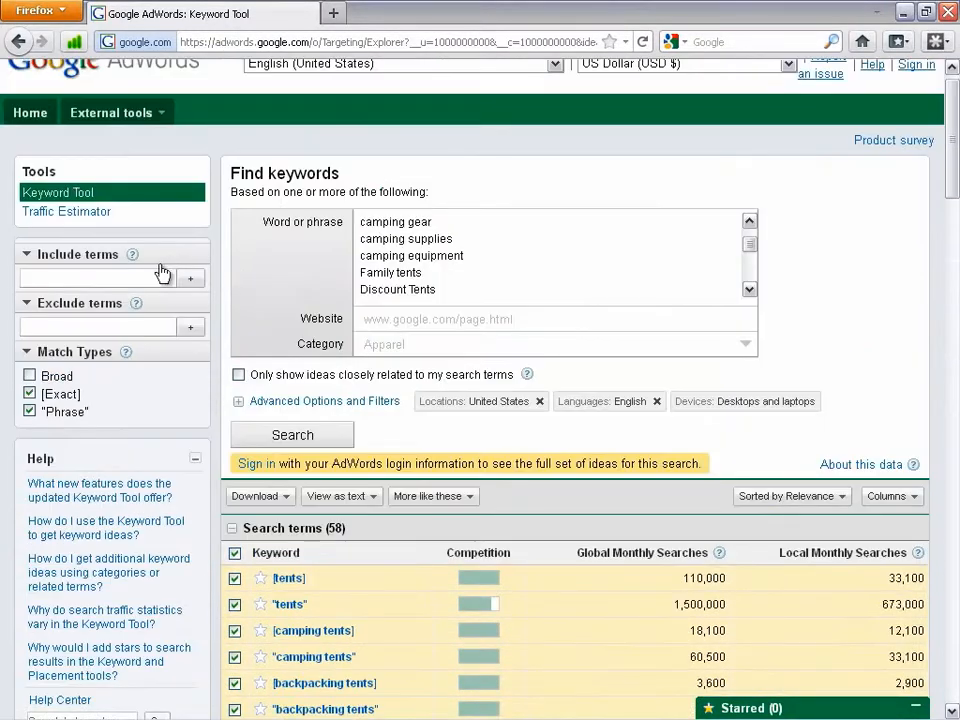
click(30, 410)
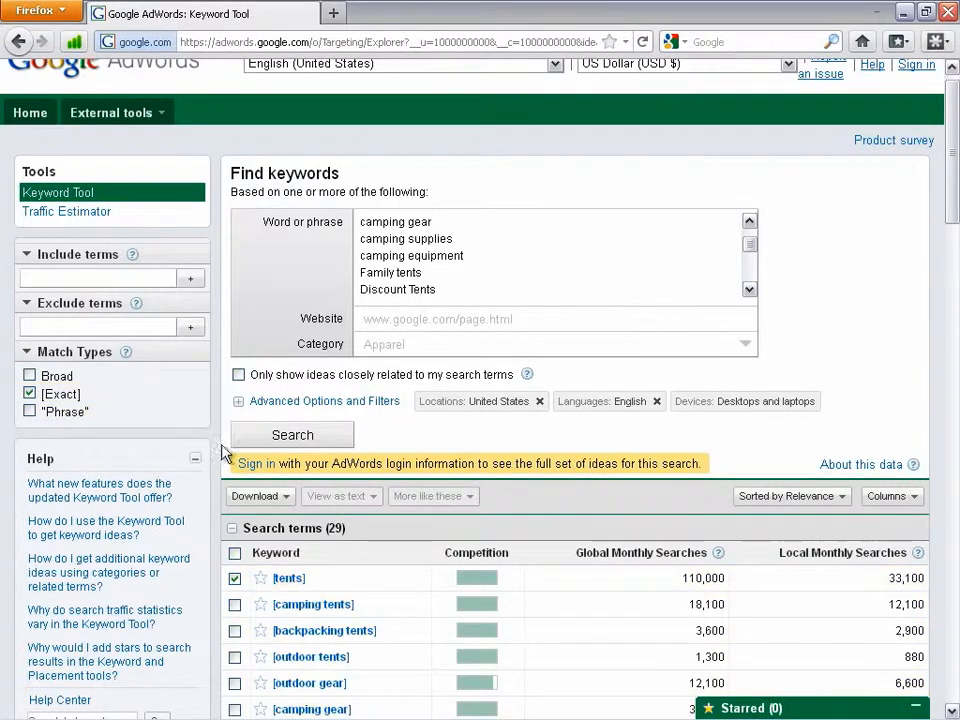
click(234, 553)
scroll(316, 557, down, 5)
scroll(316, 557, down, 3)
scroll(375, 561, up, 10)
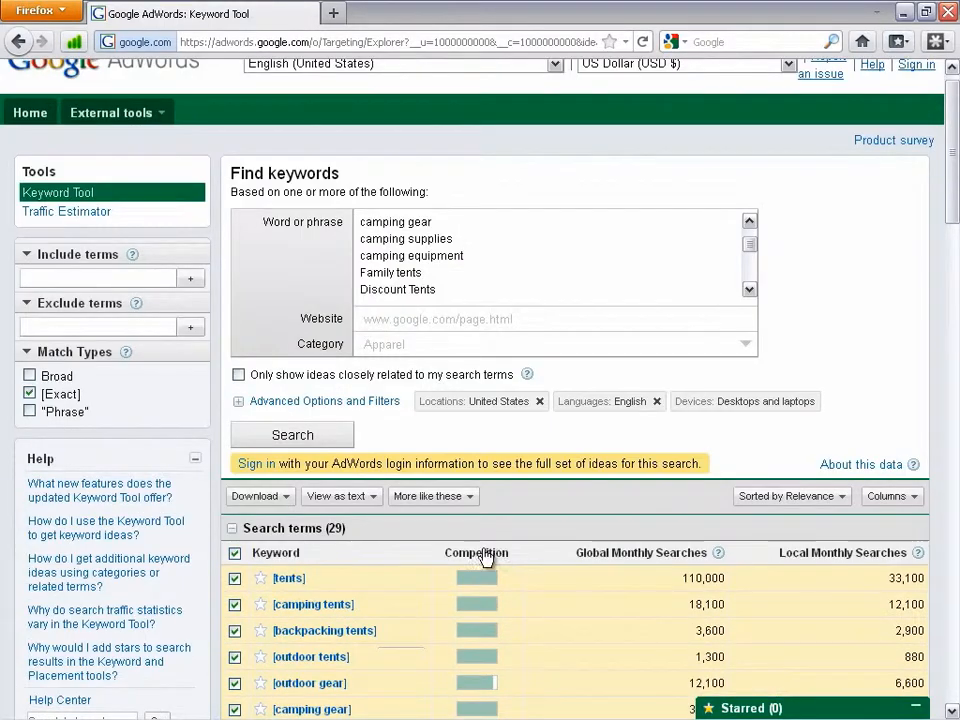
- Download the selected keywords in CSV for Excel format and open the downloaded file in Excel
click(288, 499)
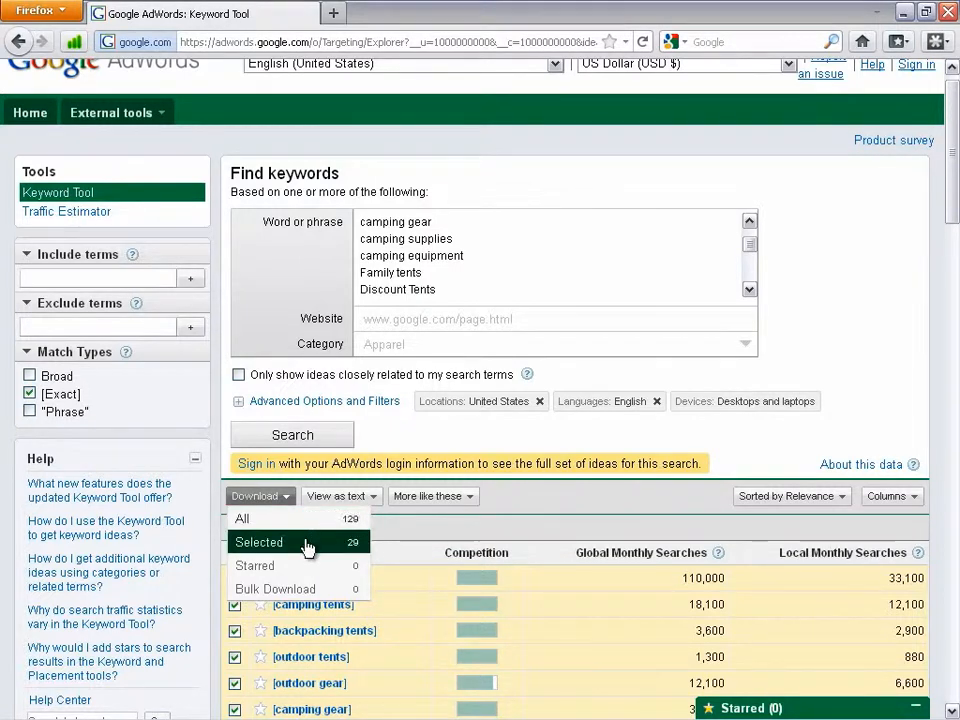
click(307, 545)
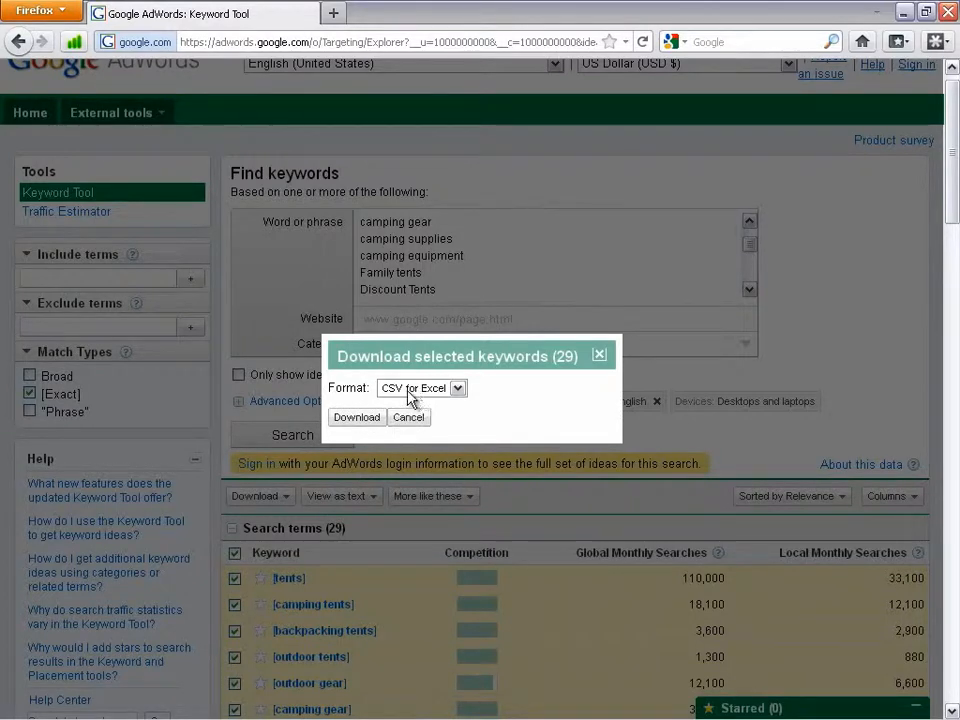
click(357, 417)
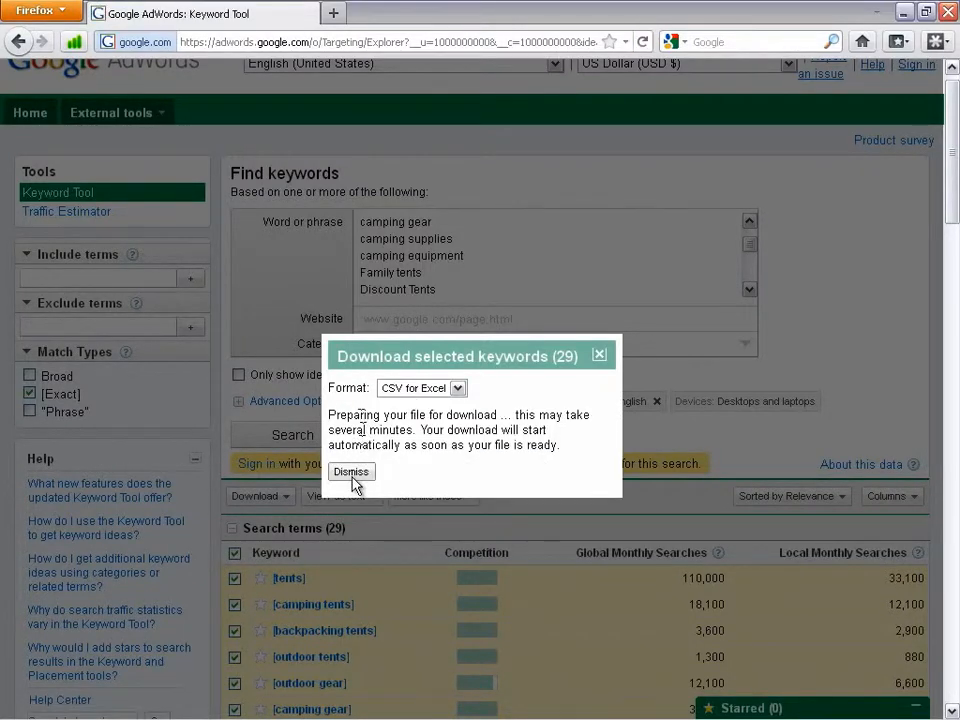
click(558, 447)
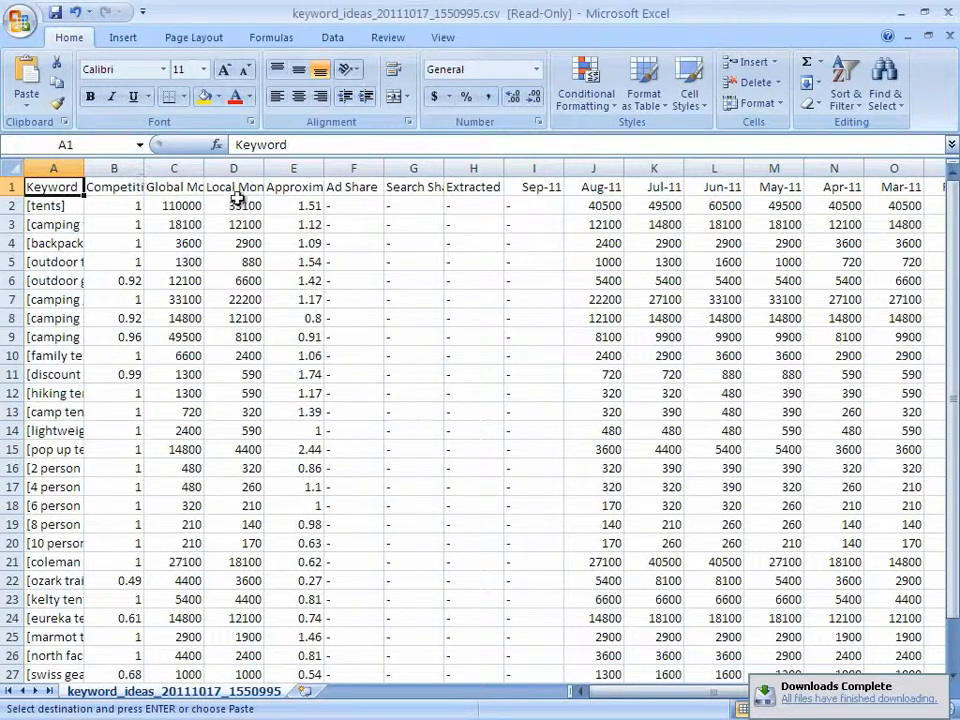
- Delete the Competition column from the keyword sheet
click(118, 166)
right_click(121, 169)
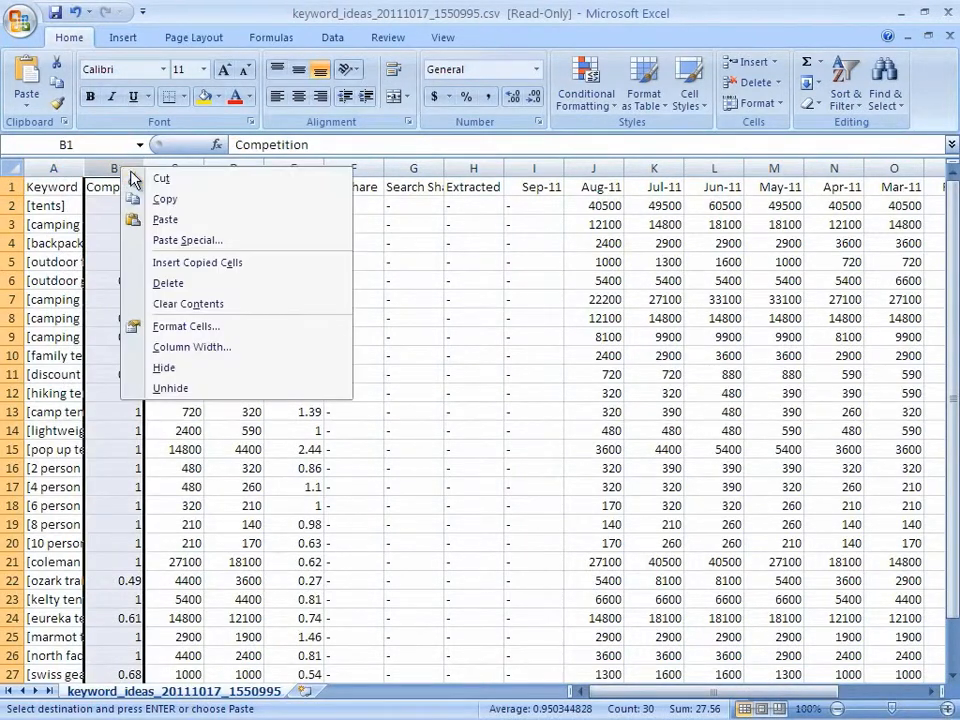
click(168, 284)
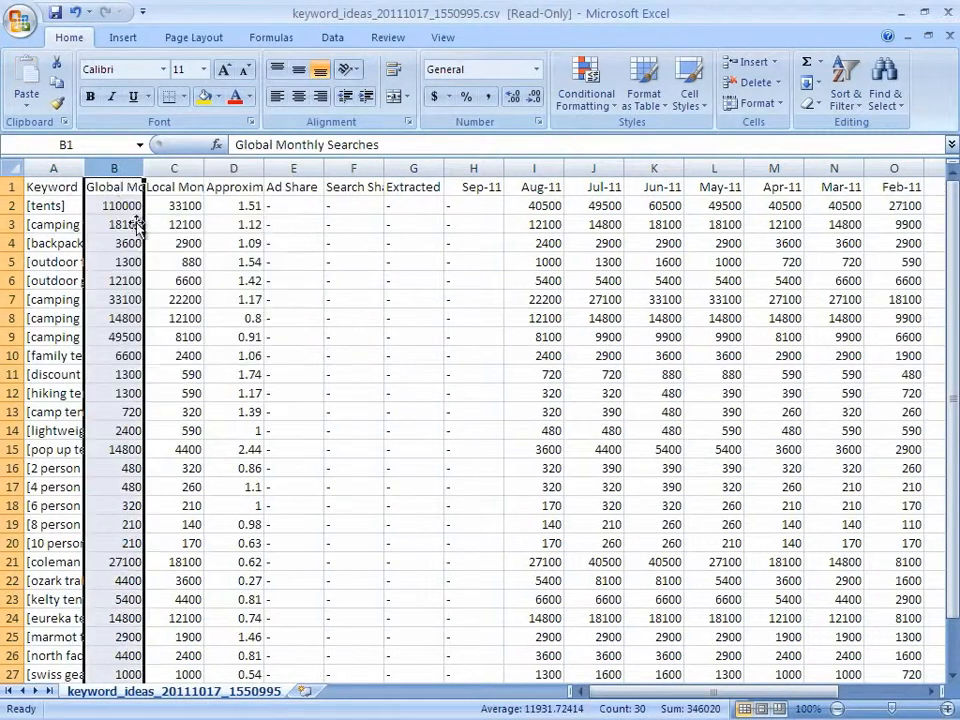
- Fit the Global and Local Monthly Searches columns to their contents, and delete the Global Monthly Searches column
double_click(143, 167)
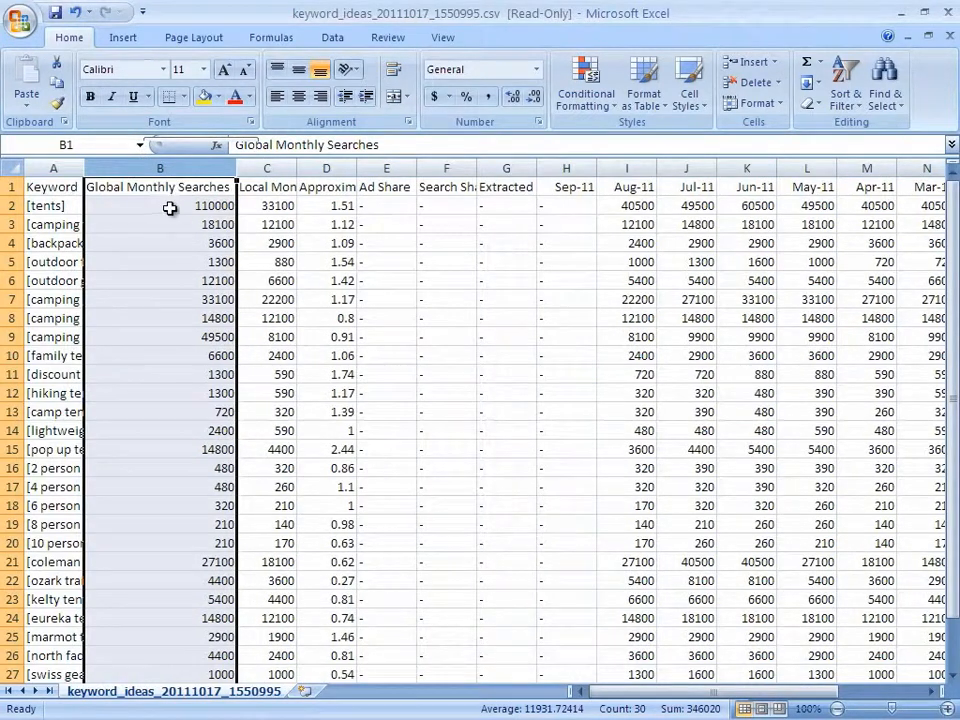
drag(297, 167, 297, 167)
double_click(297, 167)
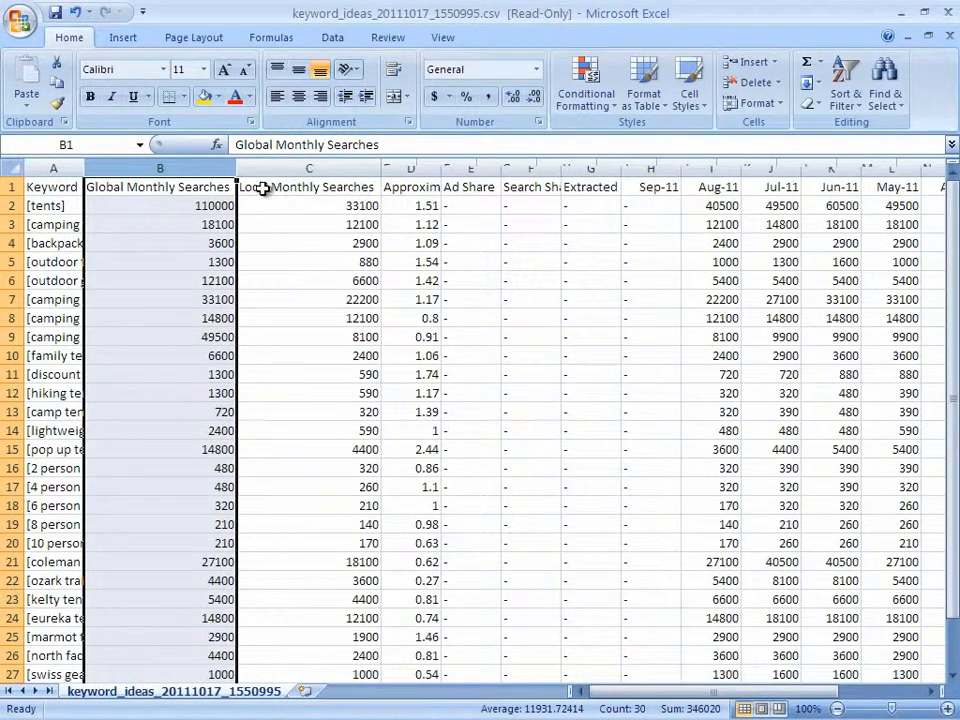
right_click(204, 169)
click(250, 287)
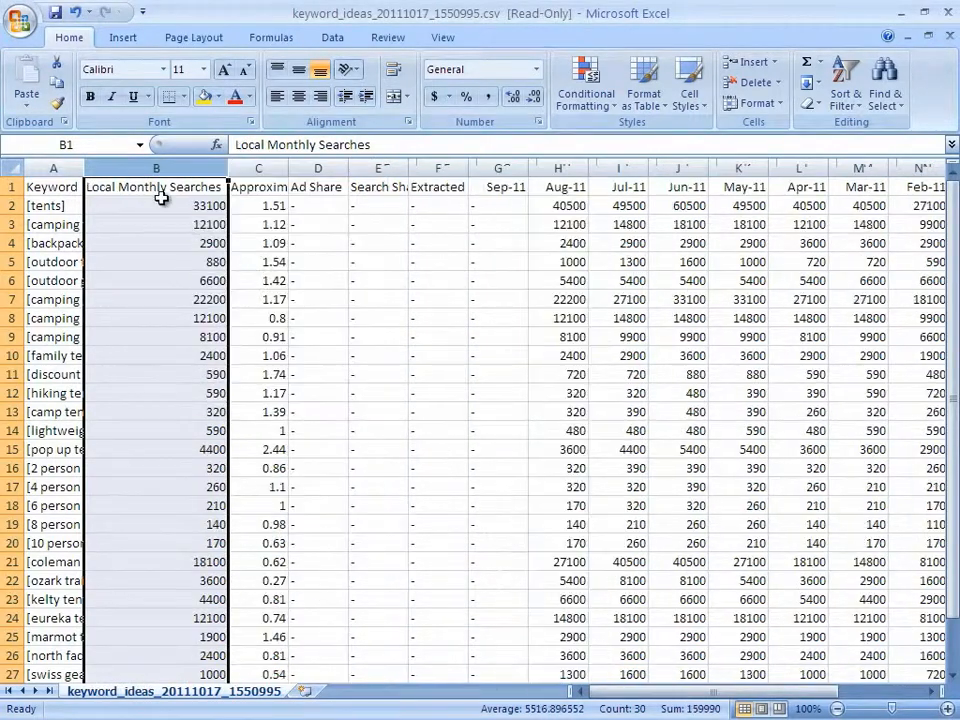
- Delete all columns after Local Monthly Searches, from Approximate CPC ($) to Oct-10, and fit column A to its keywords
drag(253, 167, 735, 167)
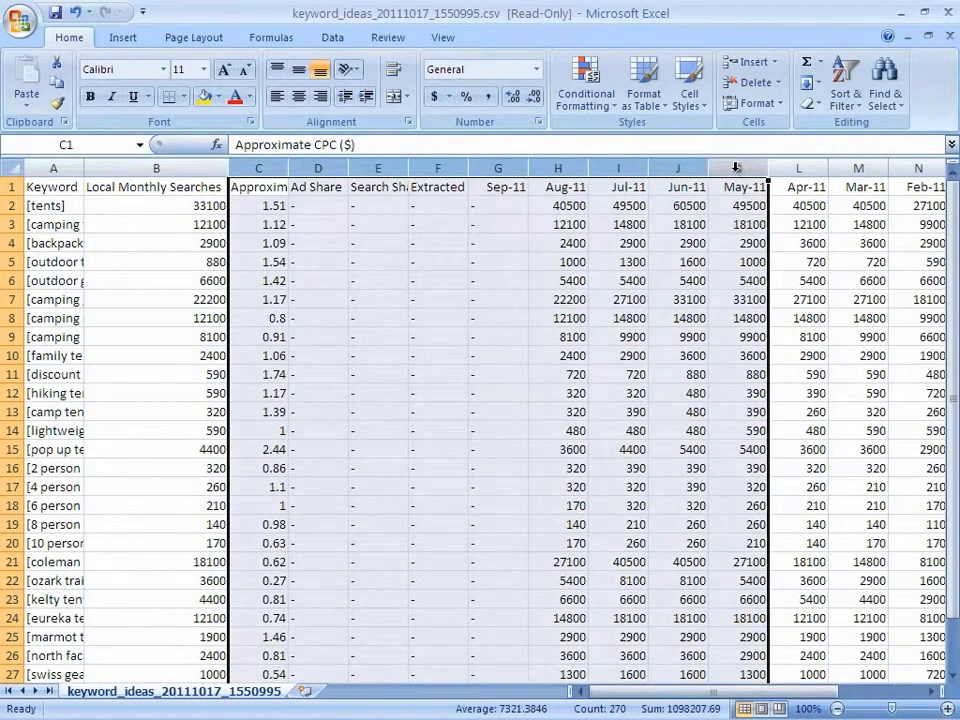
right_click(737, 168)
click(760, 290)
right_click(317, 167)
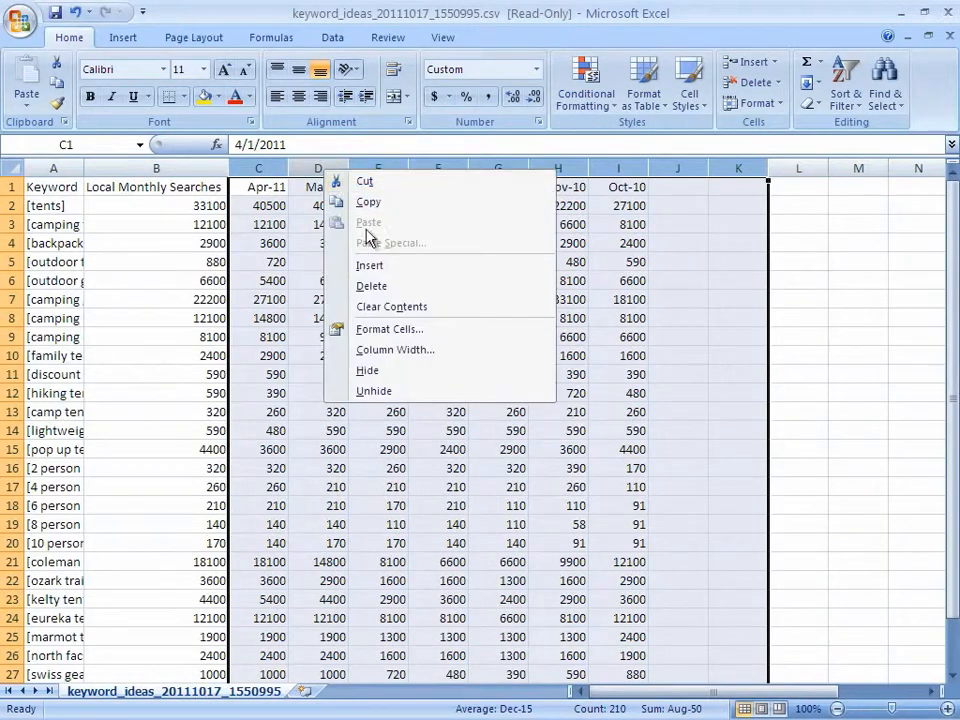
click(379, 288)
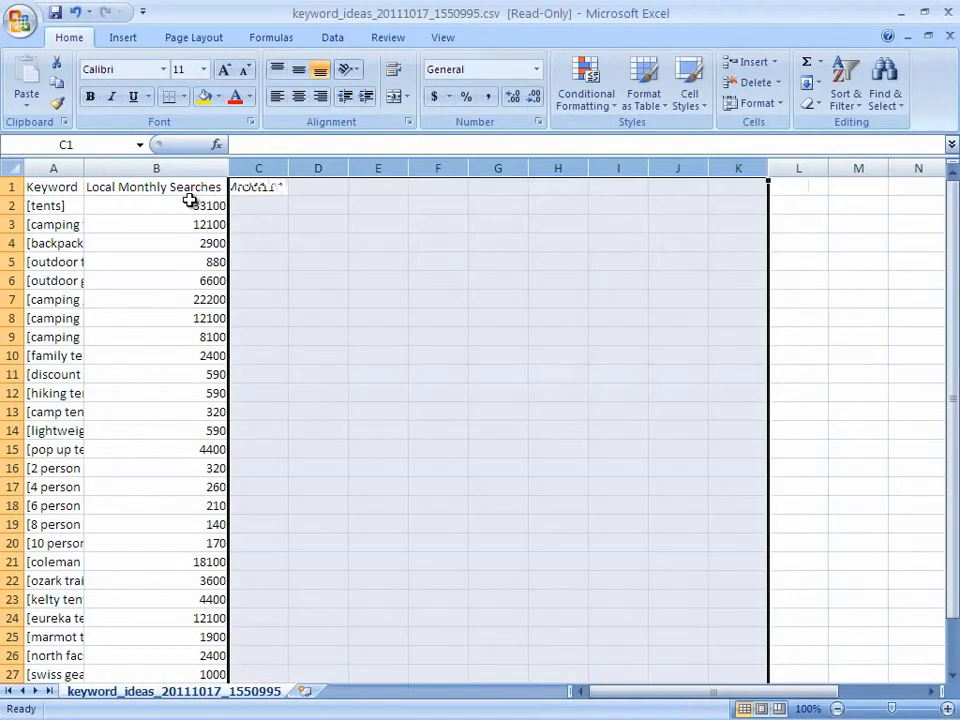
double_click(85, 167)
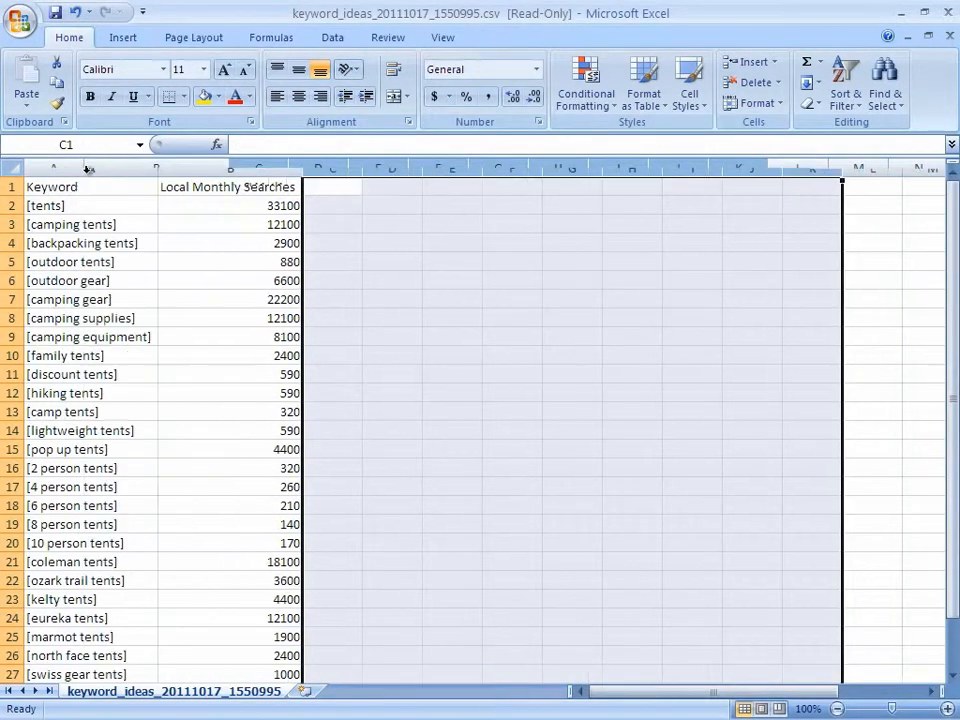
- Sum the local monthly searches in B2:B30 with AutoSum, placing the total in B31
click(291, 204)
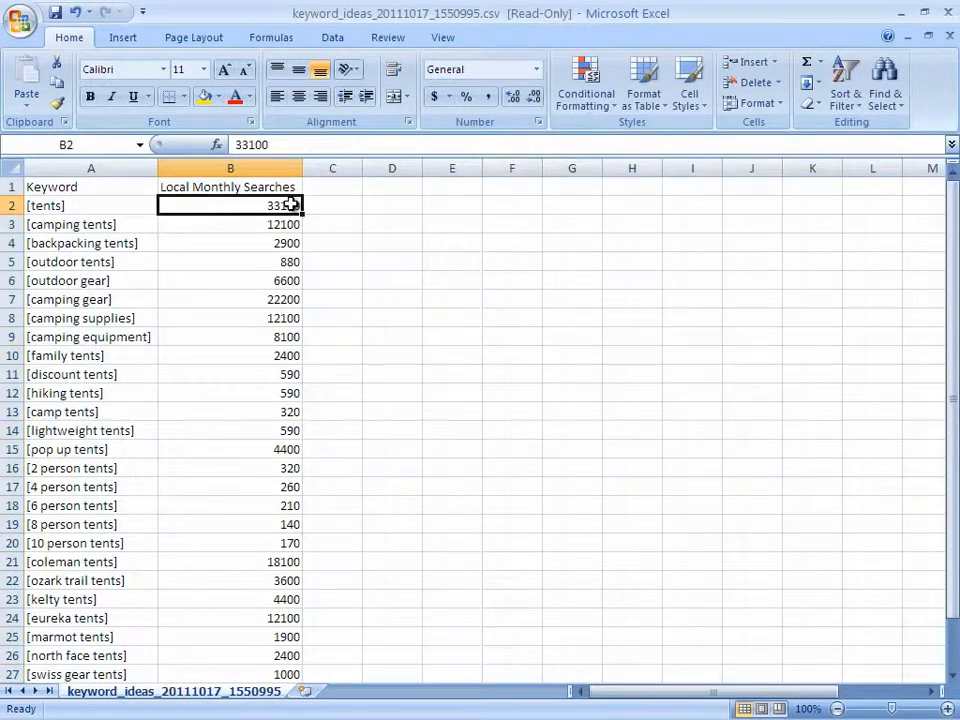
scroll(286, 210, down, 1)
scroll(290, 213, up, 1)
scroll(288, 214, down, 1)
scroll(287, 225, down, 3)
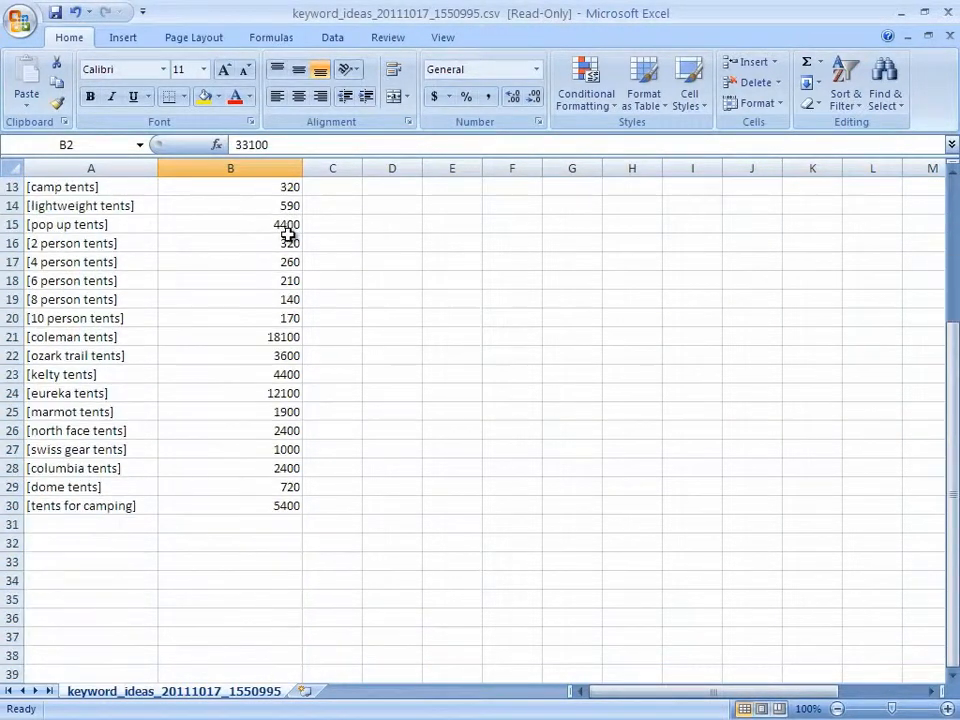
shift+click(283, 506)
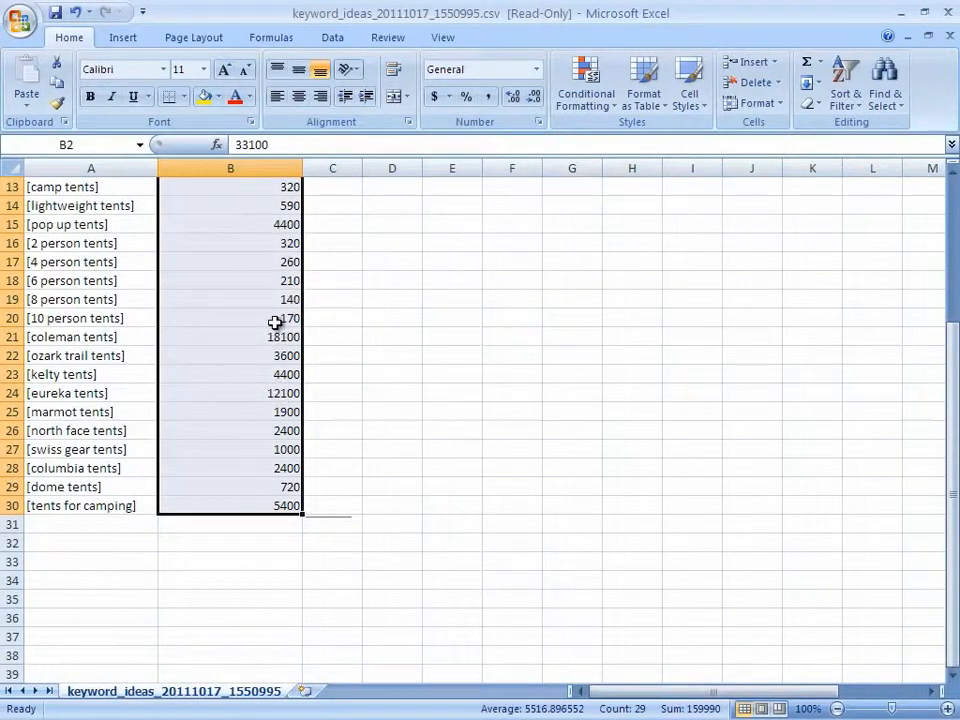
scroll(274, 322, up, 4)
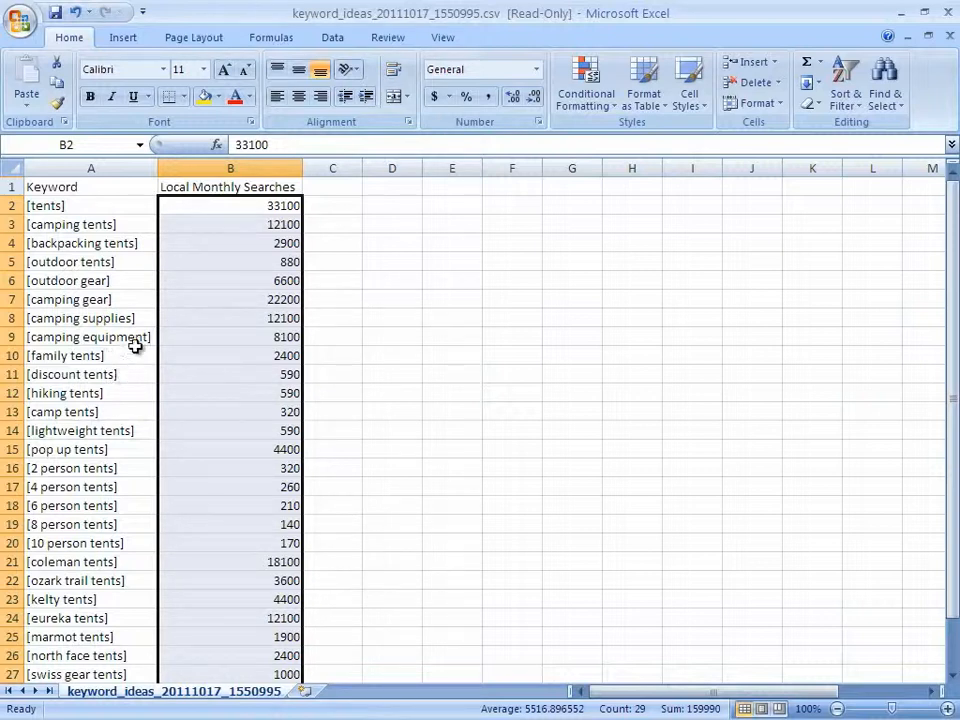
click(810, 68)
scroll(463, 339, down, 5)
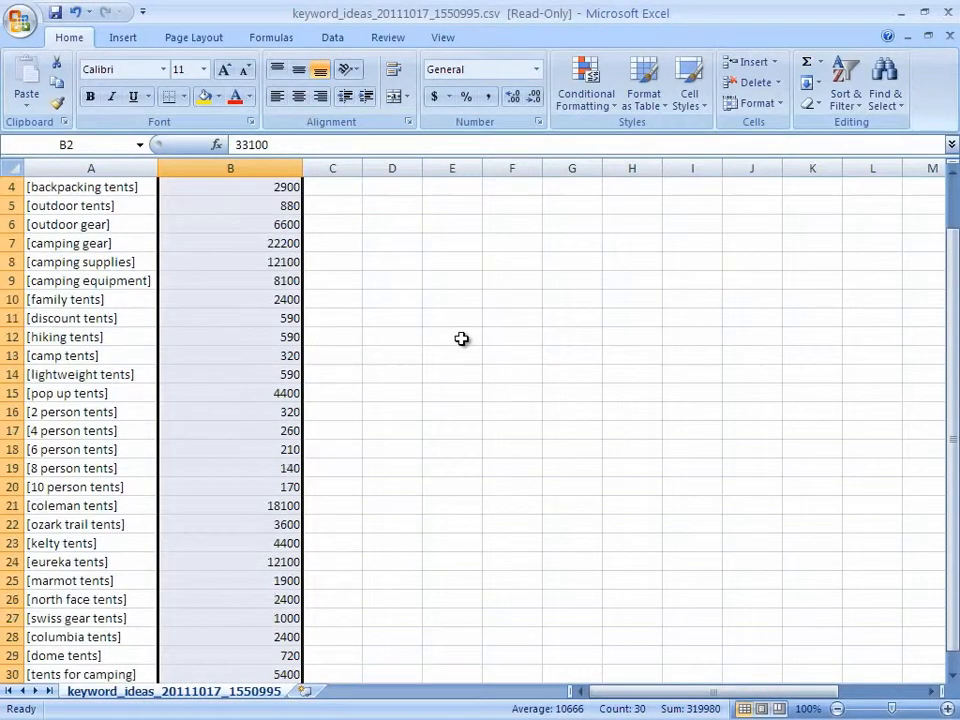
click(263, 466)
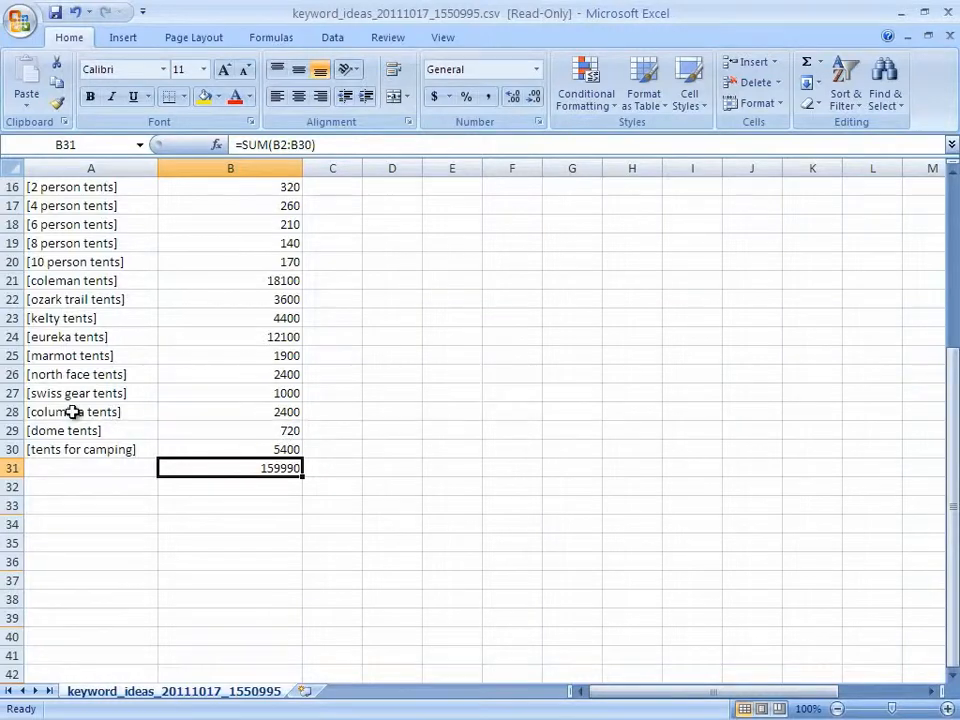
- Review the keywords and their local monthly searches together with the total in B31
scroll(75, 386, up, 5)
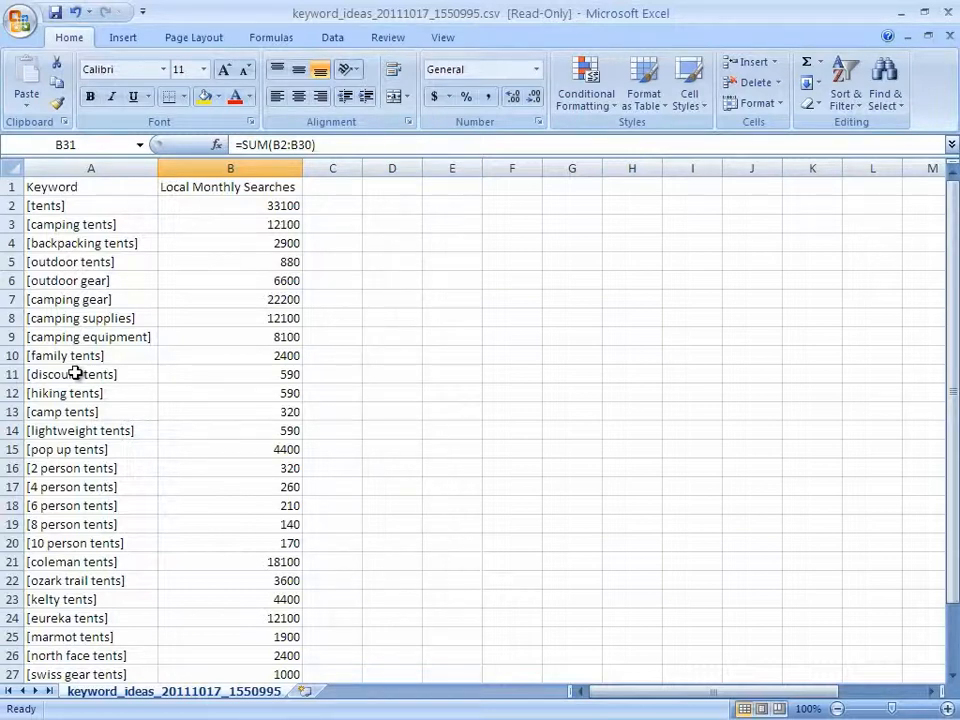
scroll(246, 418, down, 5)
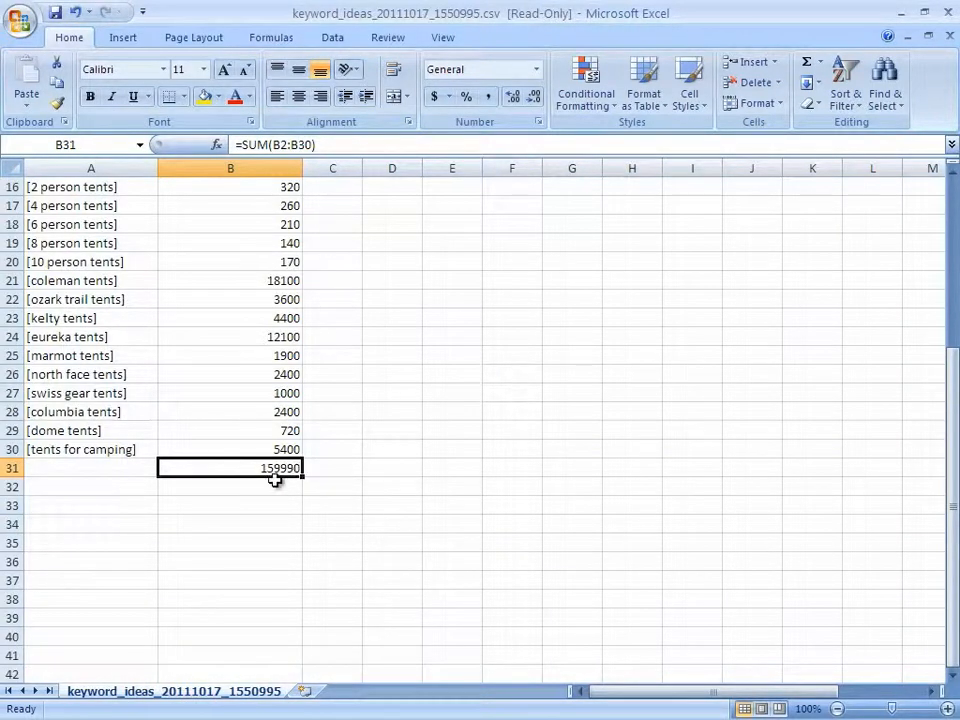
scroll(154, 486, up, 3)
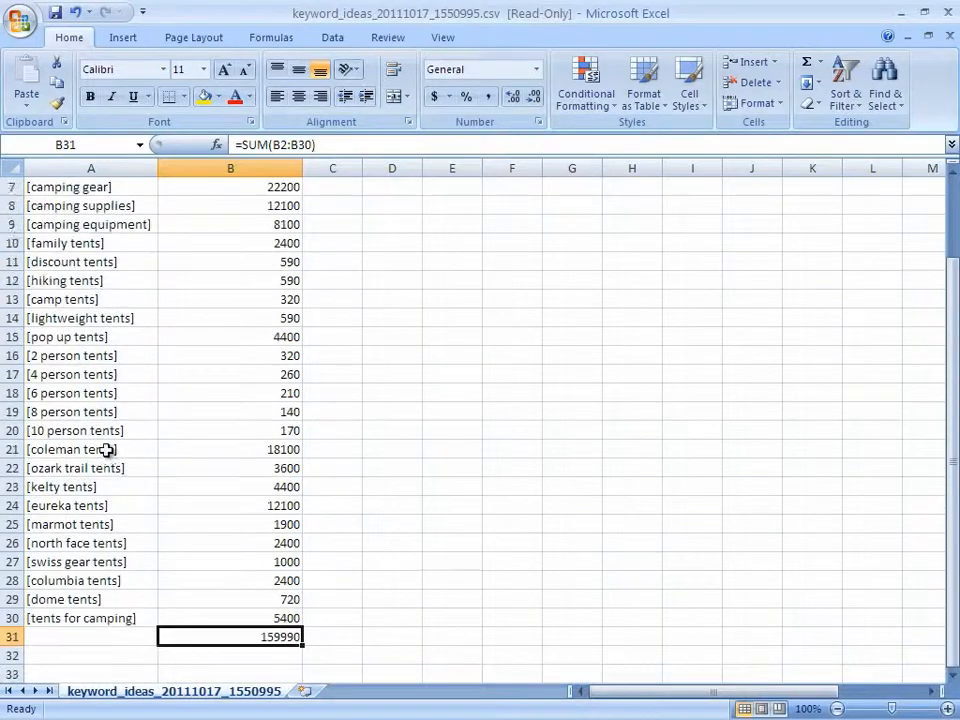
scroll(106, 450, up, 1)
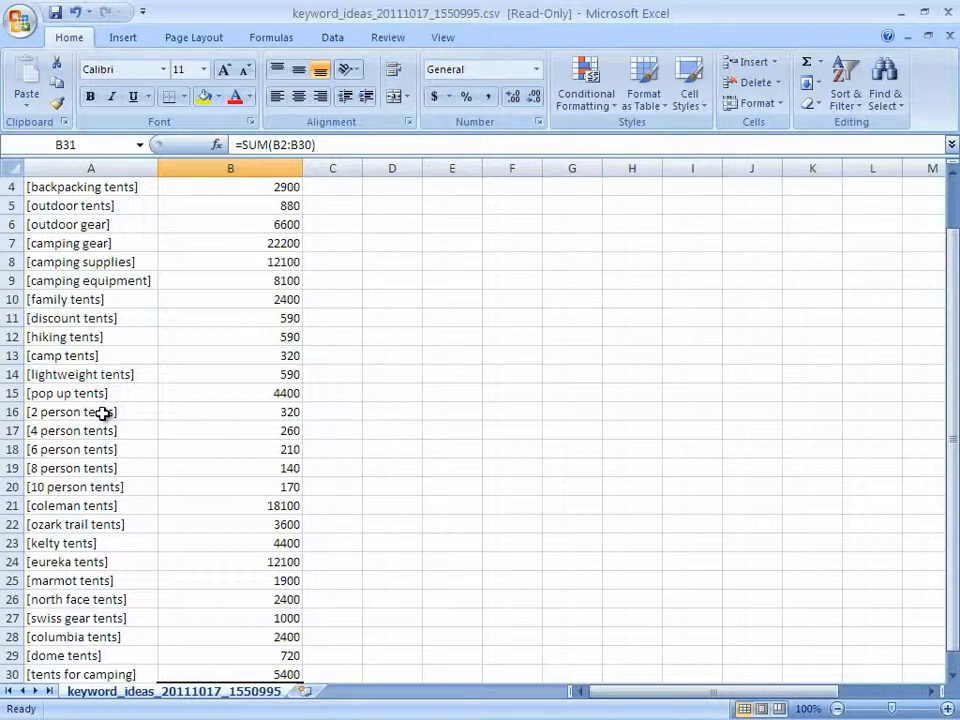
- Switch to the Google AdWords Keyword Tool in Firefox and dismiss the notice about downloading the selected keywords
key(alt+Tab)
key(alt+Tab)
key(Escape)
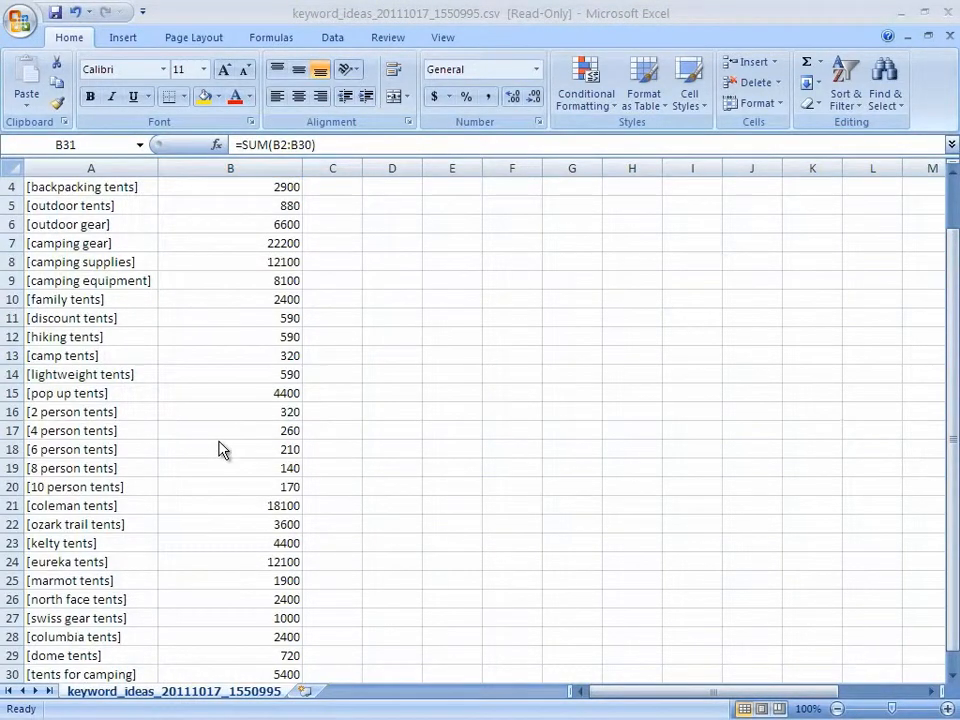
key(alt+Tab)
key(alt+Tab)
key(Escape)
key(alt+Tab)
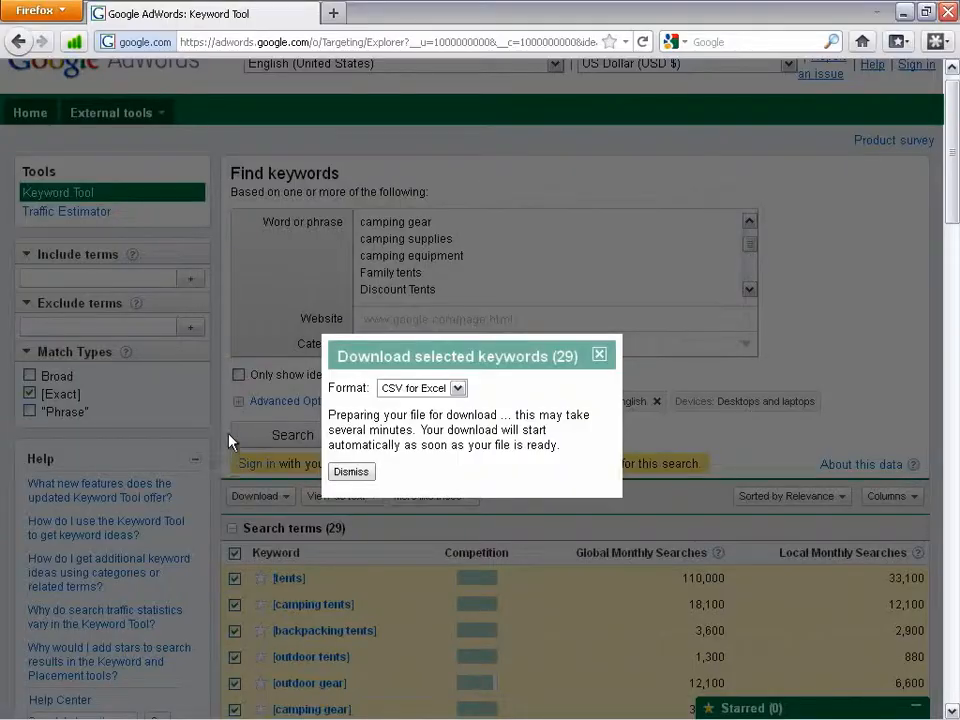
click(354, 471)
- Examine the search terms and the first page of keyword ideas for tents, comparing competition and monthly searches
scroll(415, 440, down, 2)
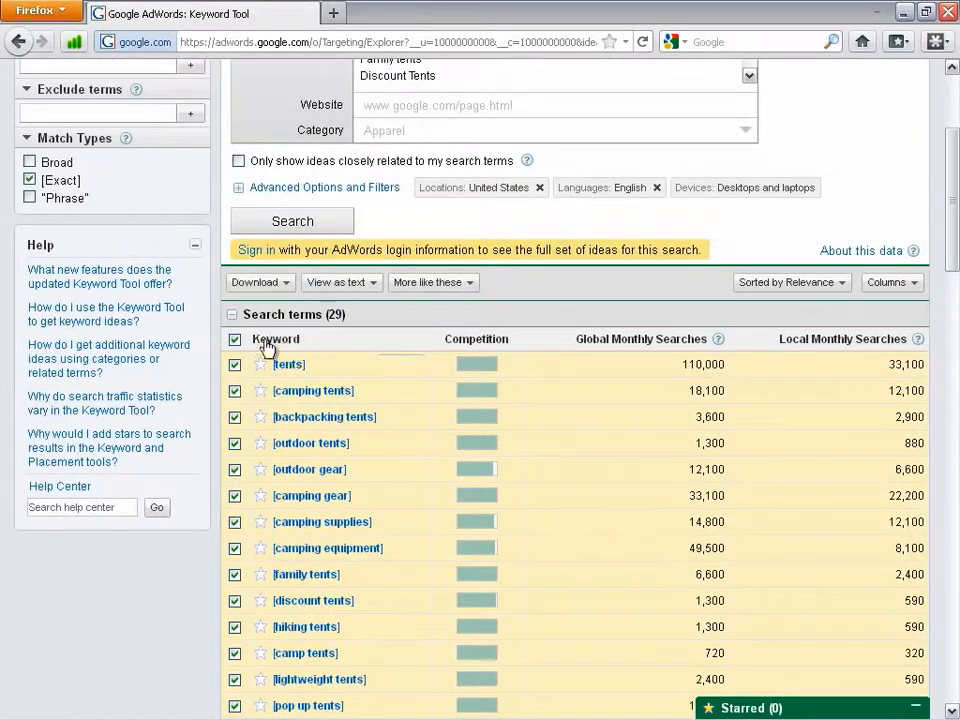
scroll(282, 360, down, 1)
scroll(288, 373, down, 4)
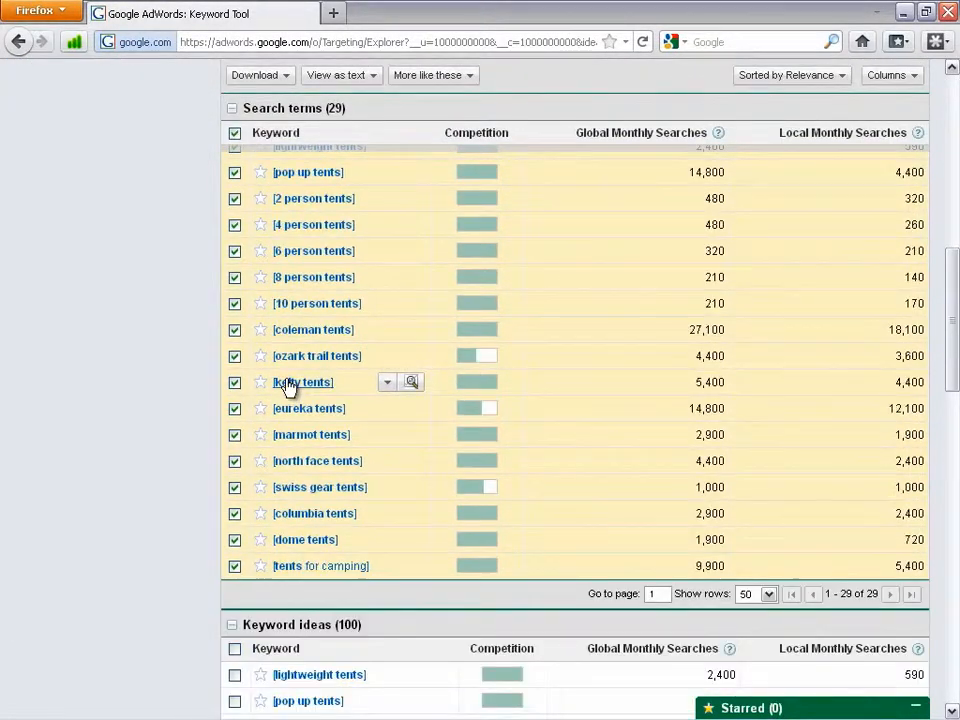
scroll(288, 383, down, 4)
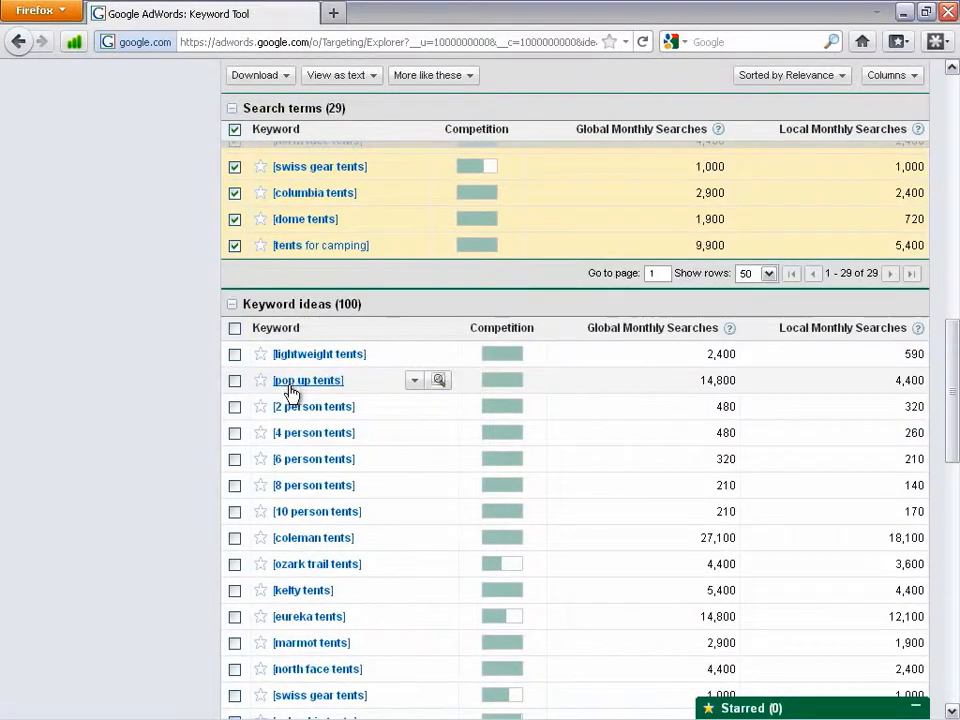
scroll(287, 400, up, 3)
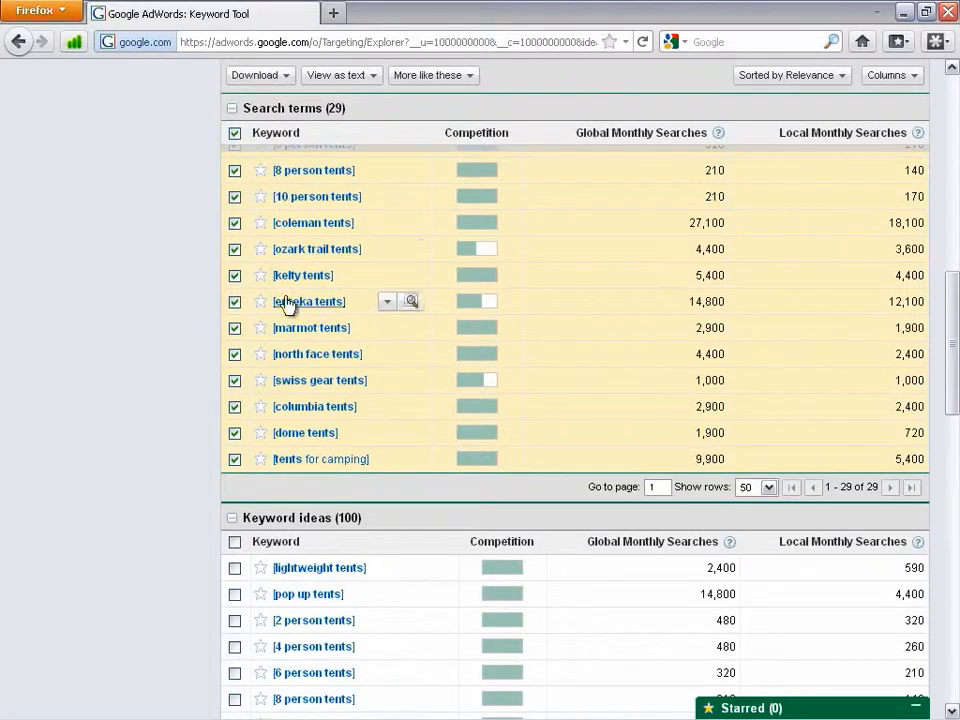
scroll(300, 274, down, 4)
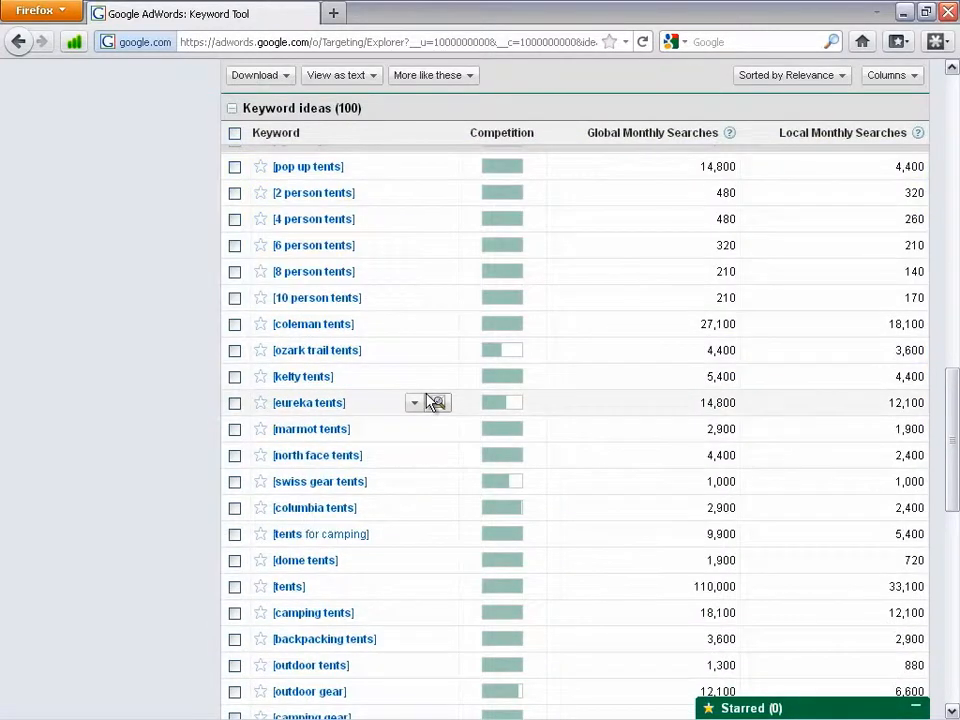
scroll(561, 347, down, 6)
scroll(709, 441, down, 2)
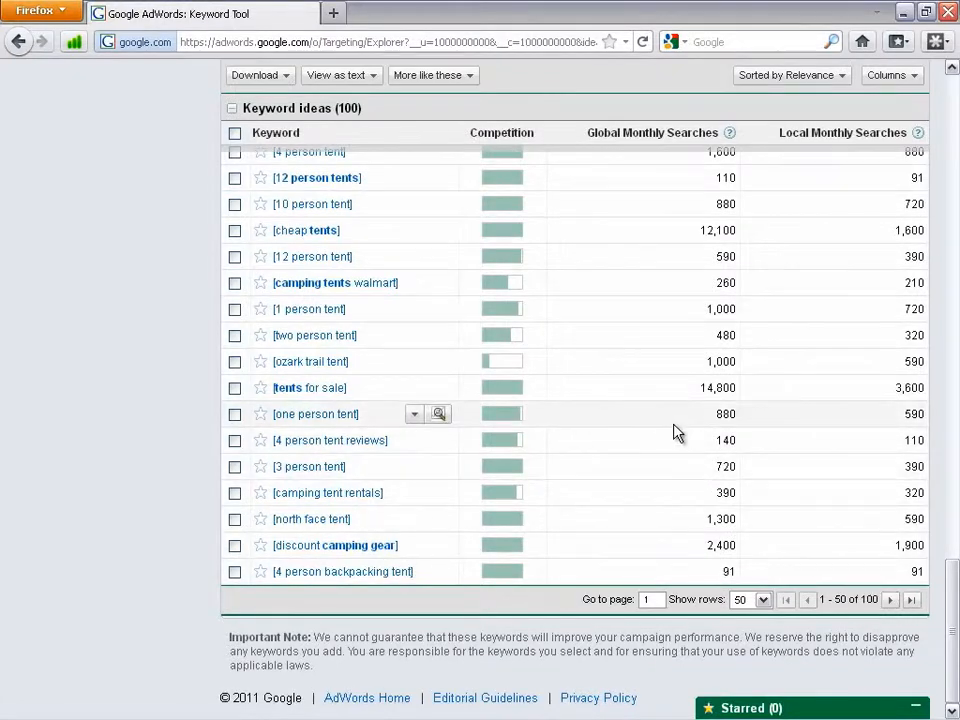
scroll(673, 431, up, 5)
scroll(670, 423, up, 5)
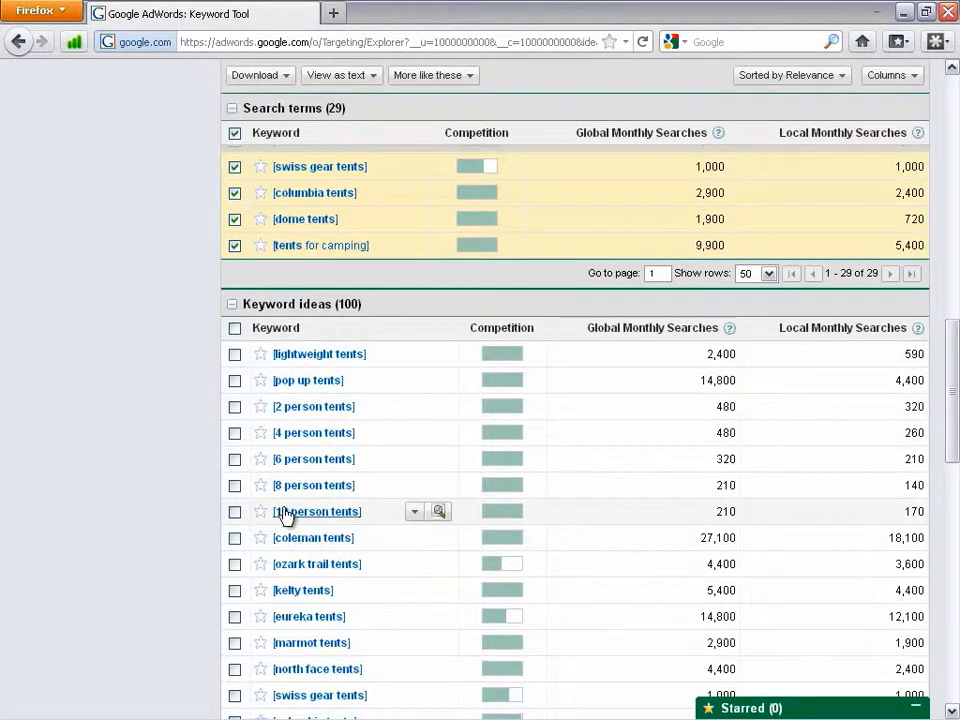
scroll(285, 515, down, 8)
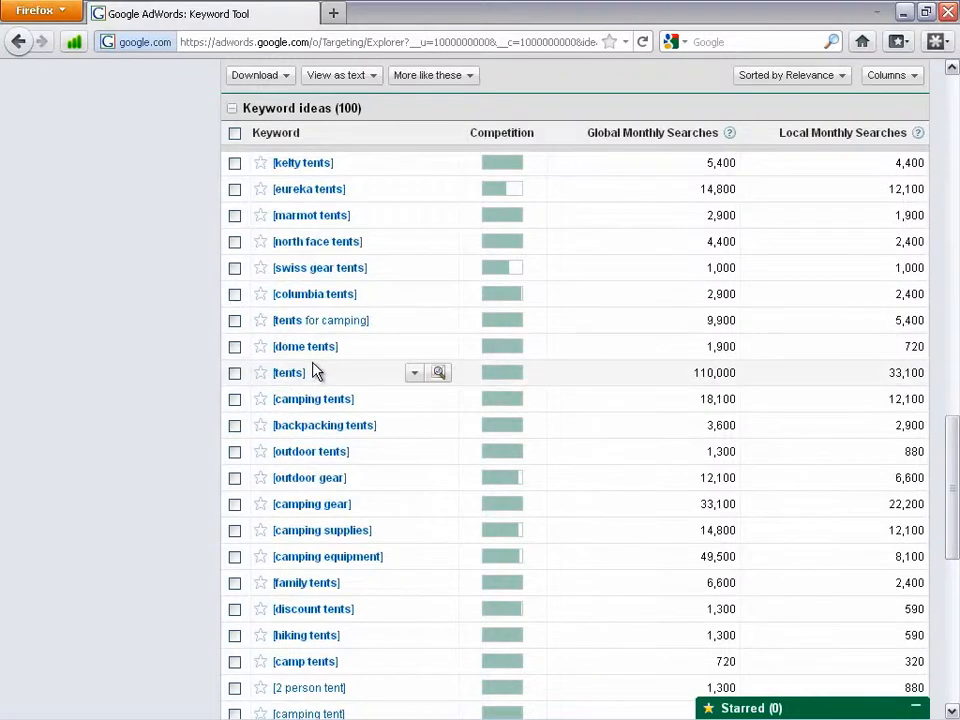
scroll(313, 372, down, 6)
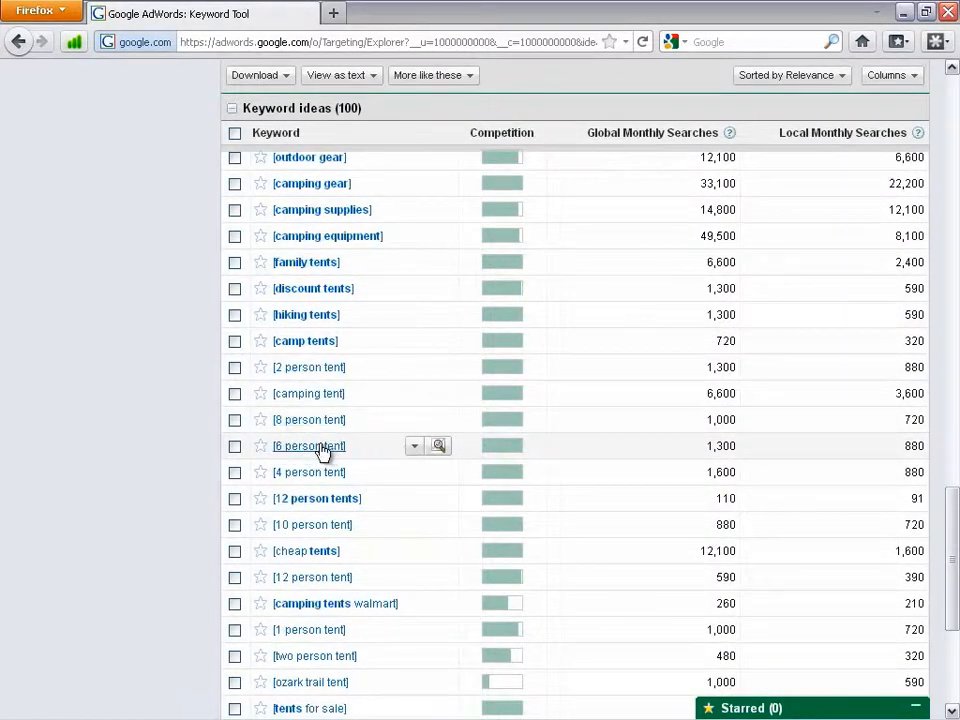
scroll(331, 452, down, 6)
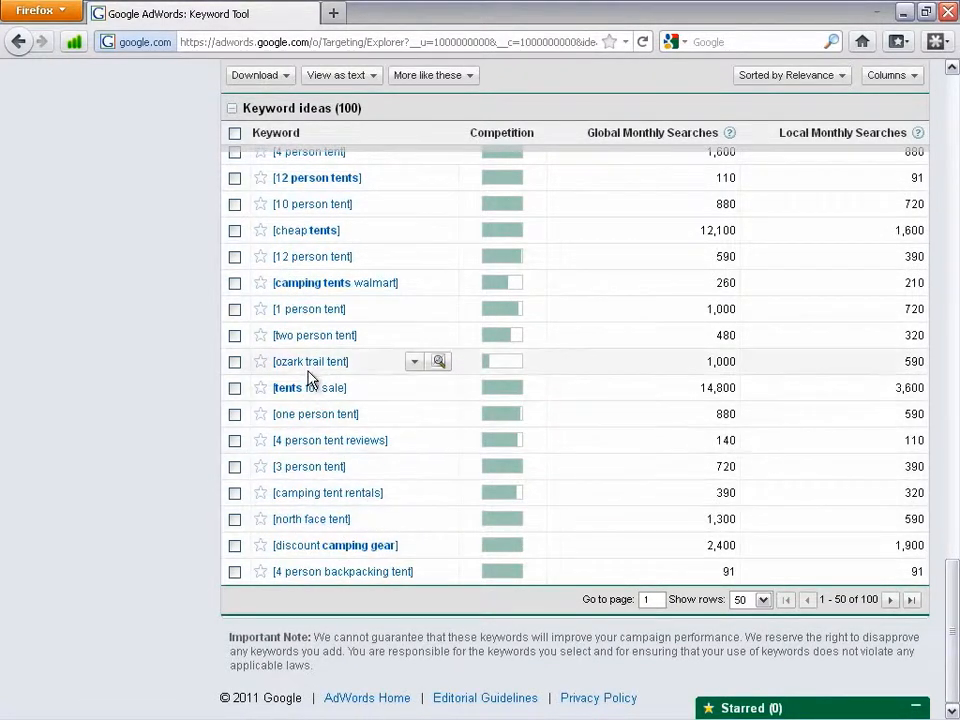
scroll(321, 390, up, 10)
scroll(318, 388, up, 5)
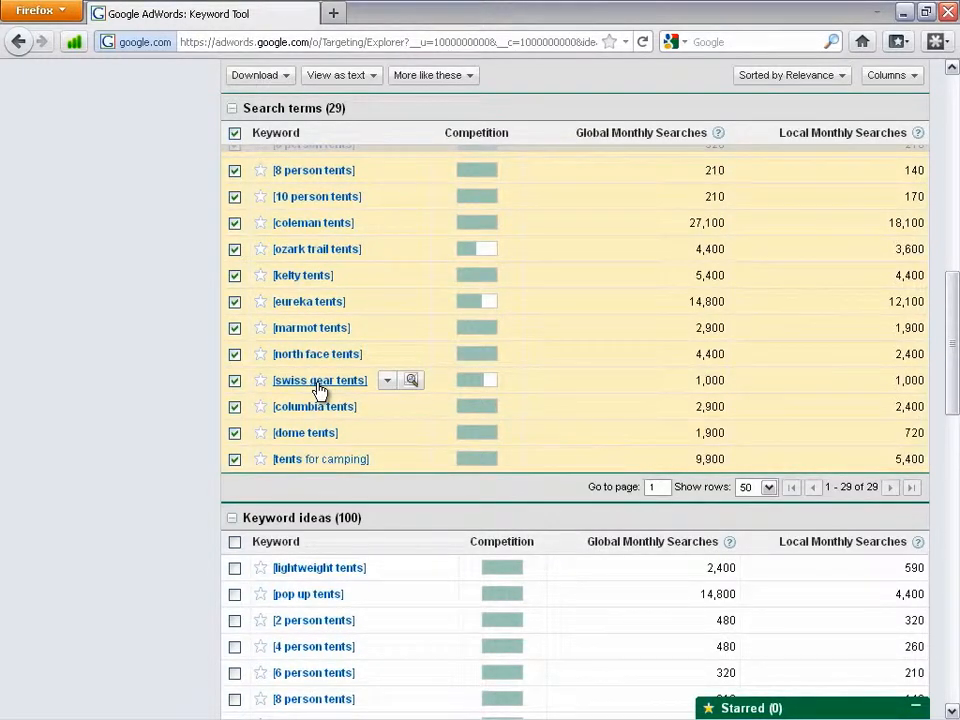
- Replace the tent keyword list with "cure leaky gut syndrome" and run the keyword search
scroll(319, 390, up, 8)
click(439, 312)
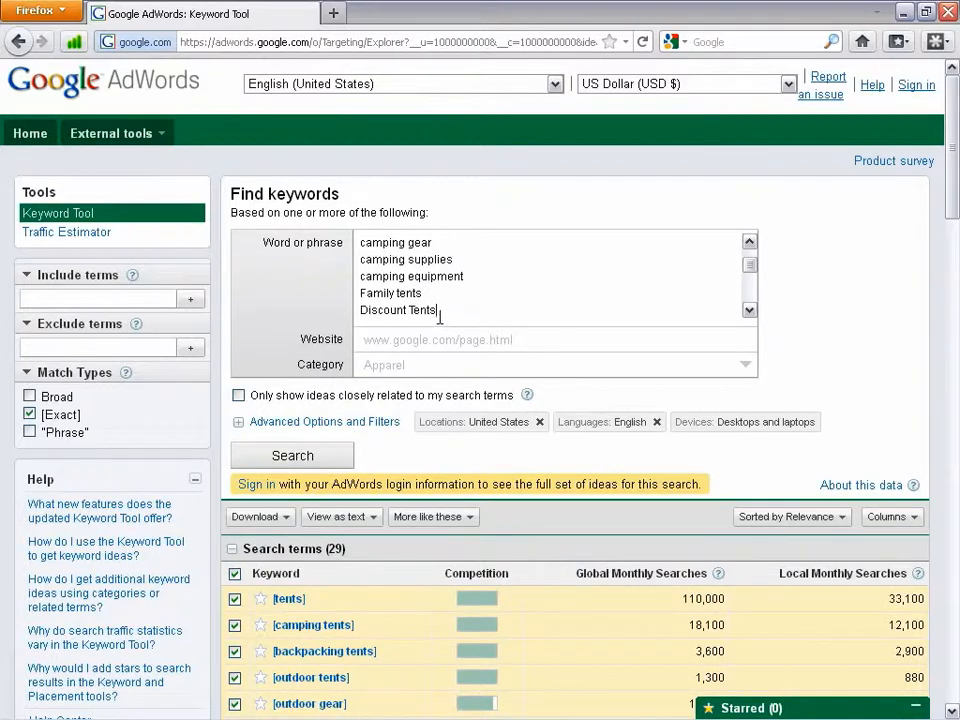
key(ctrl+a)
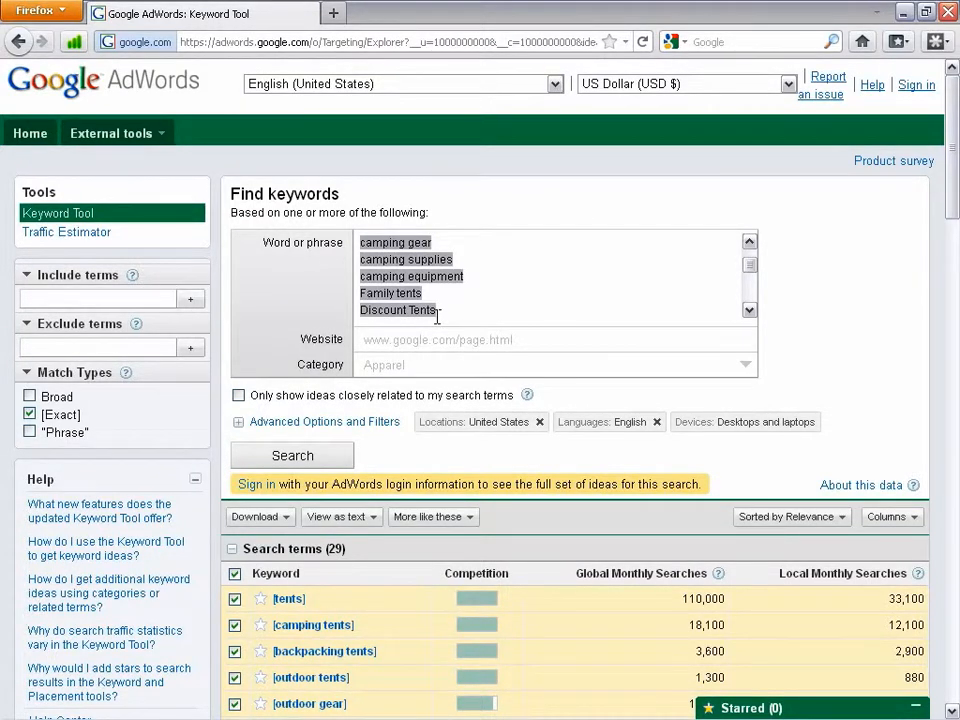
key(BackSpace)
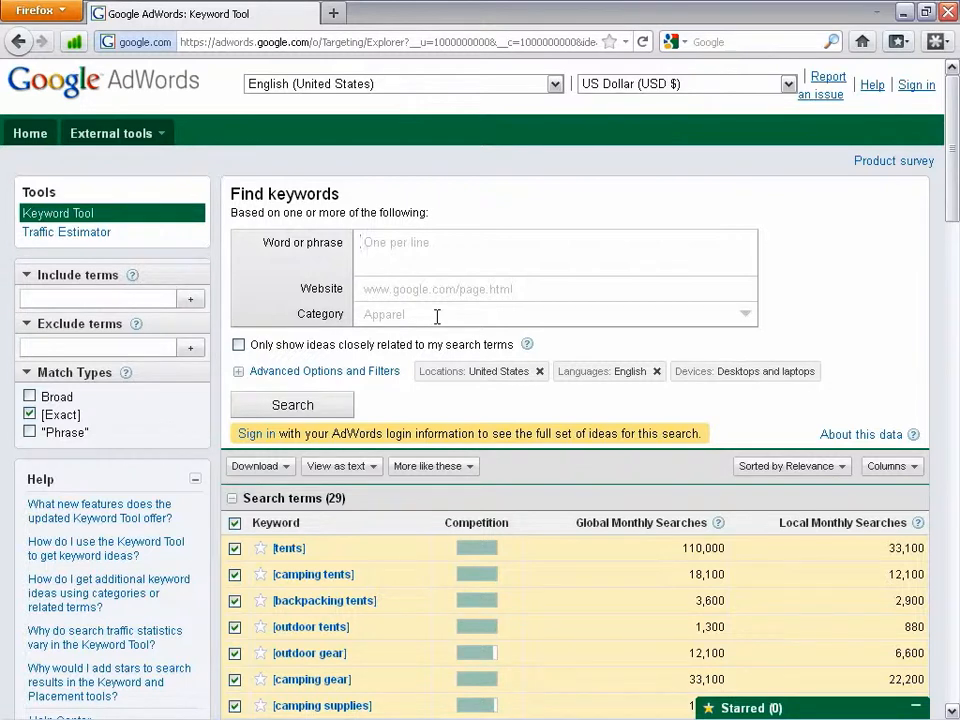
text(cure leaky gut'syndrome)
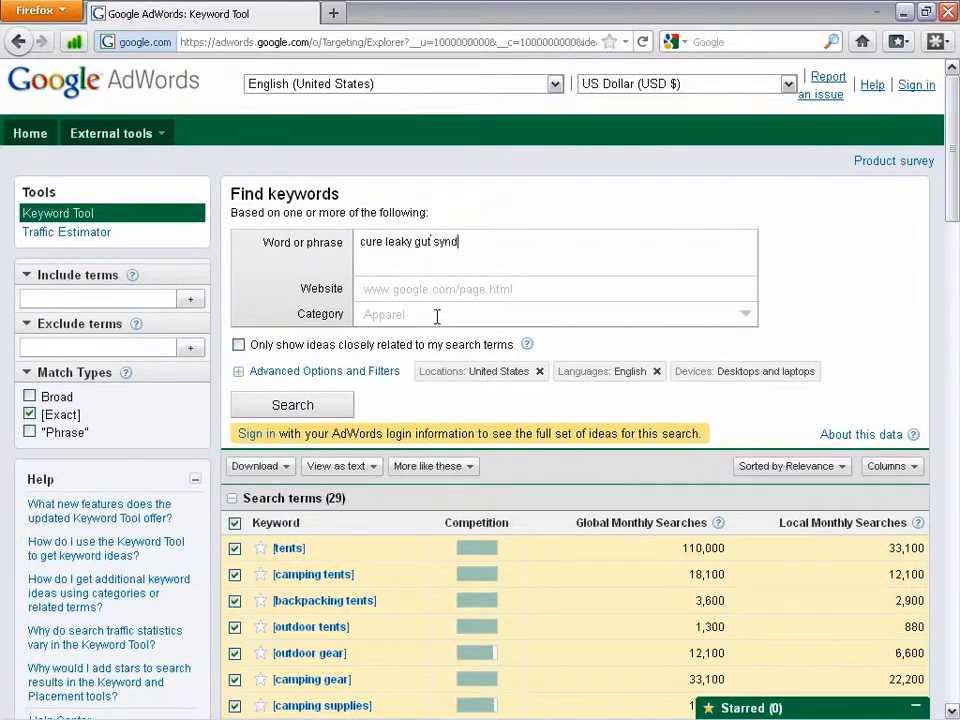
click(306, 405)
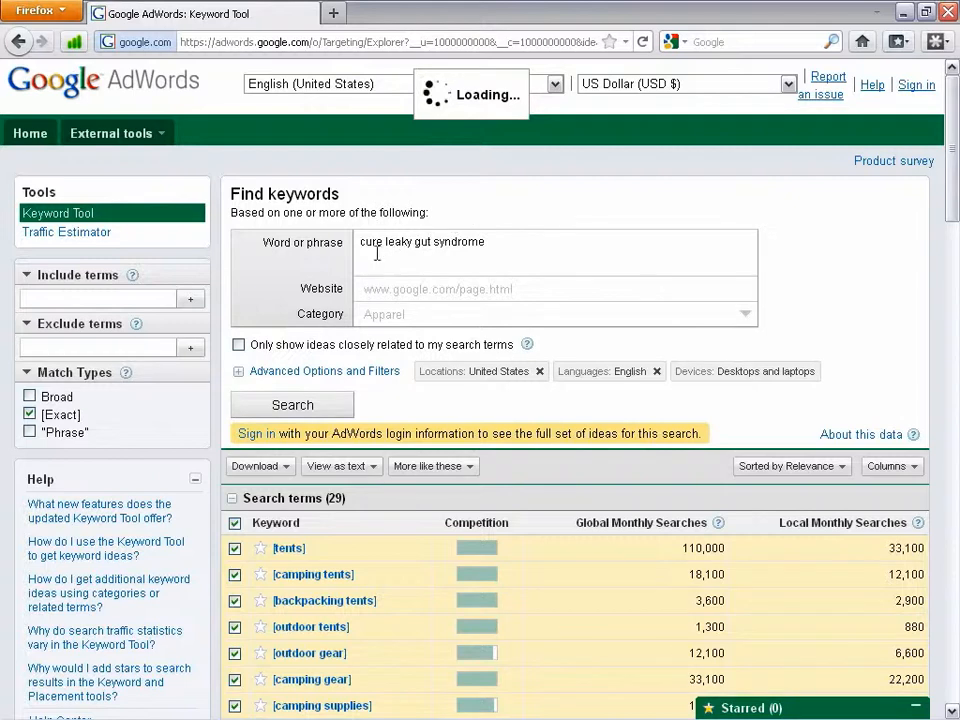
- Add the Phrase match type alongside Exact for the "cure leaky gut syndrome" results
drag(360, 242, 489, 242)
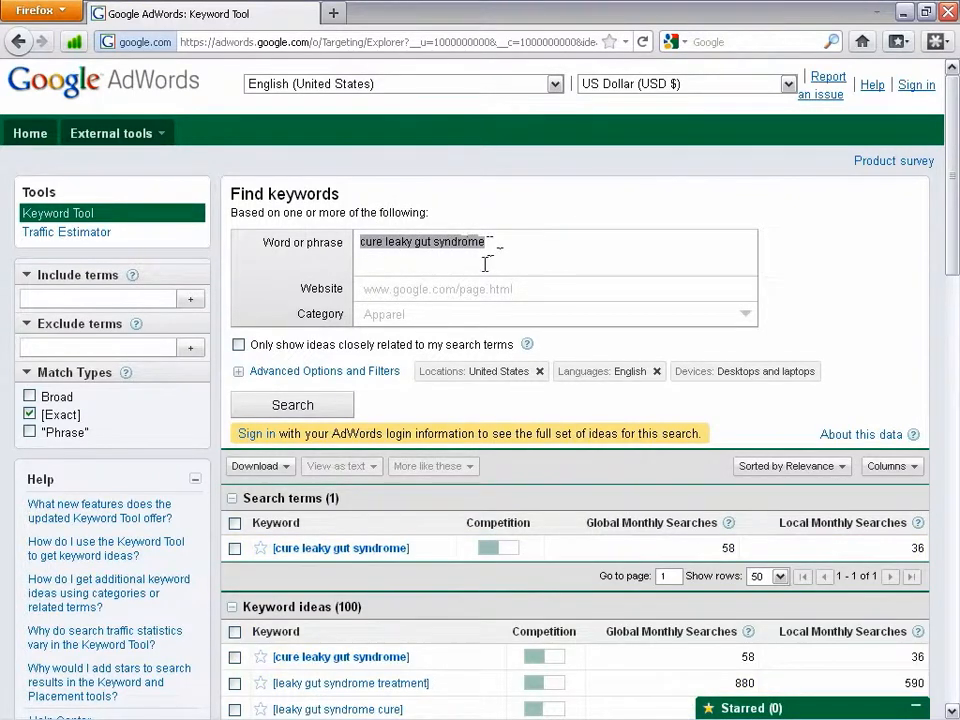
scroll(489, 261, down, 4)
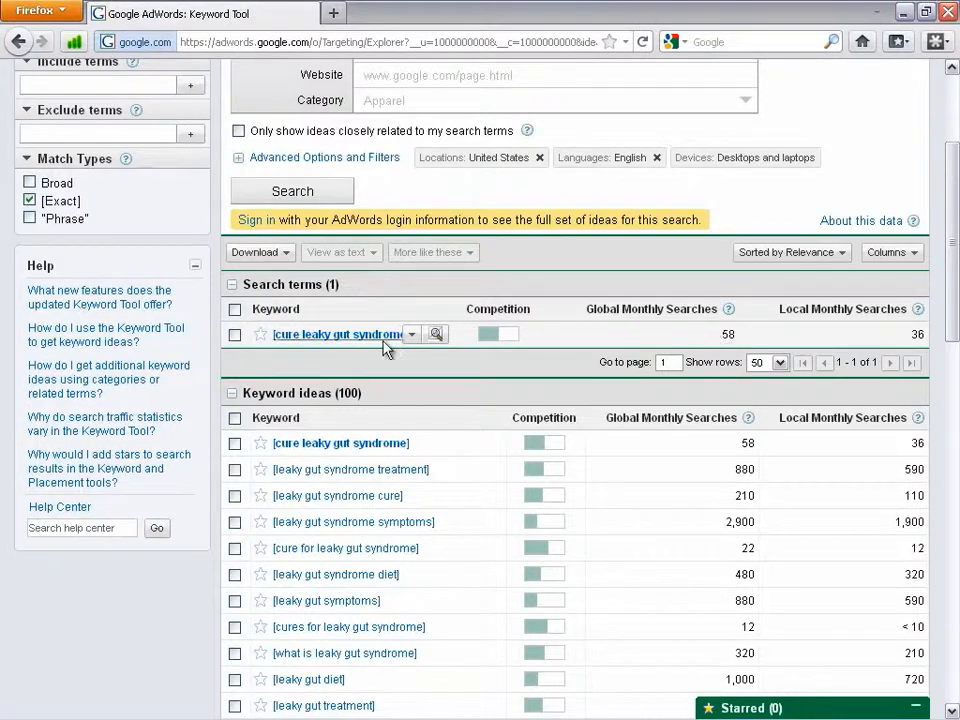
click(29, 218)
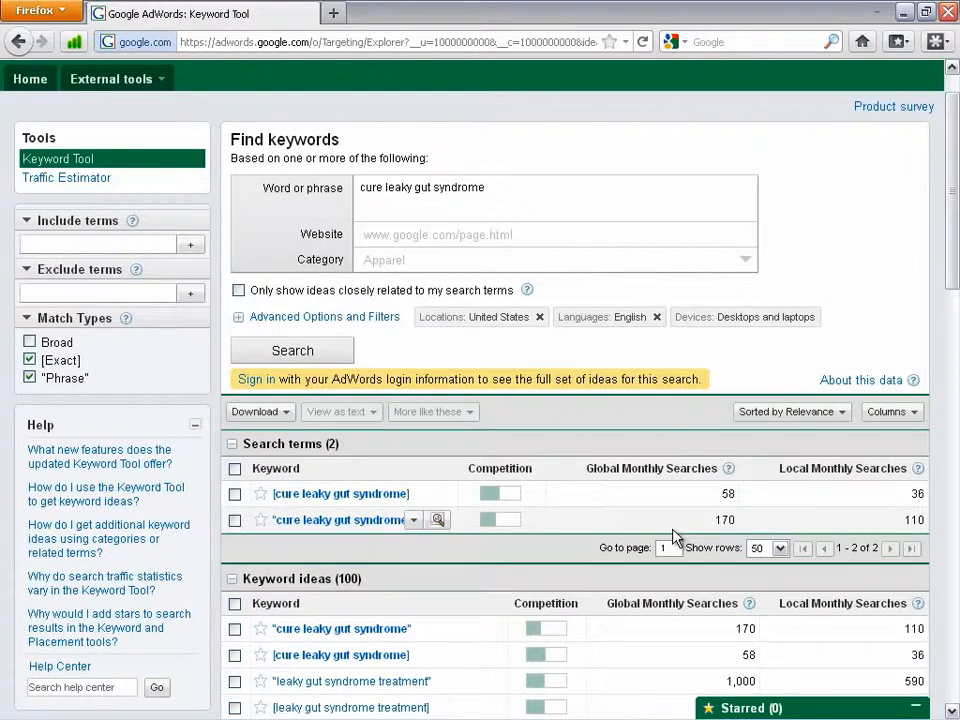
- Examine the exact and phrase match keyword ideas for leaky gut syndrome and their global and local monthly searches
scroll(675, 537, down, 5)
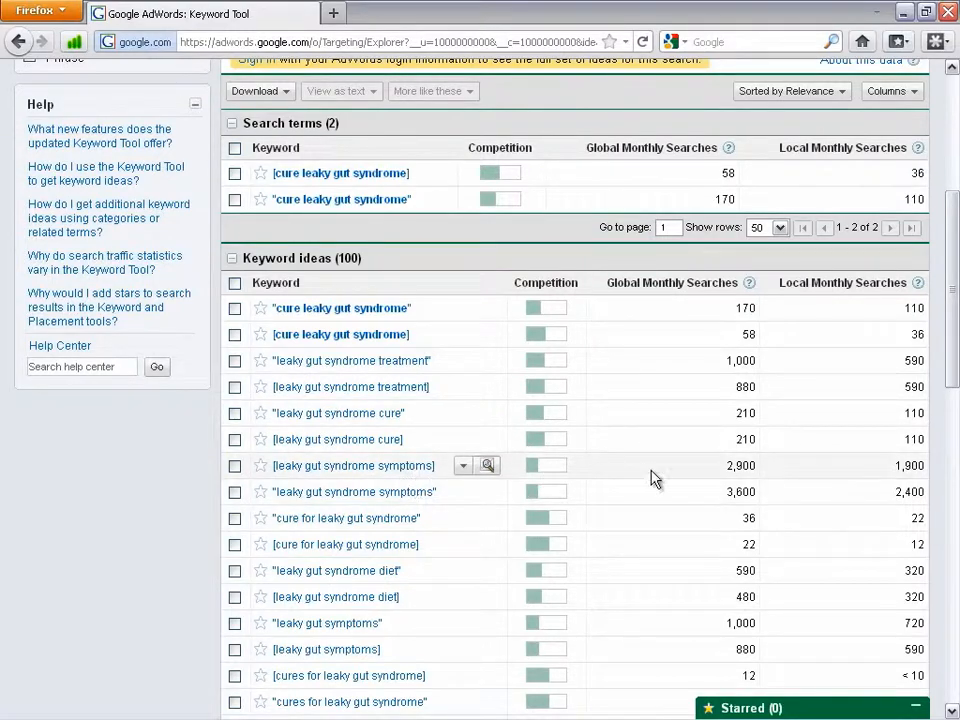
scroll(716, 500, down, 6)
scroll(716, 500, down, 9)
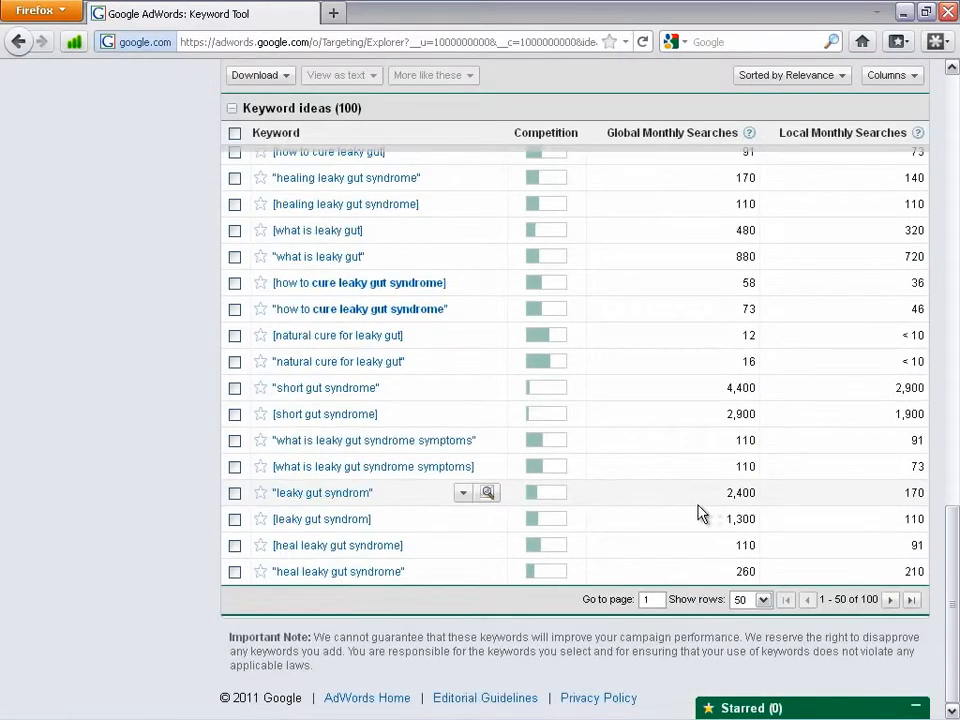
scroll(632, 493, up, 13)
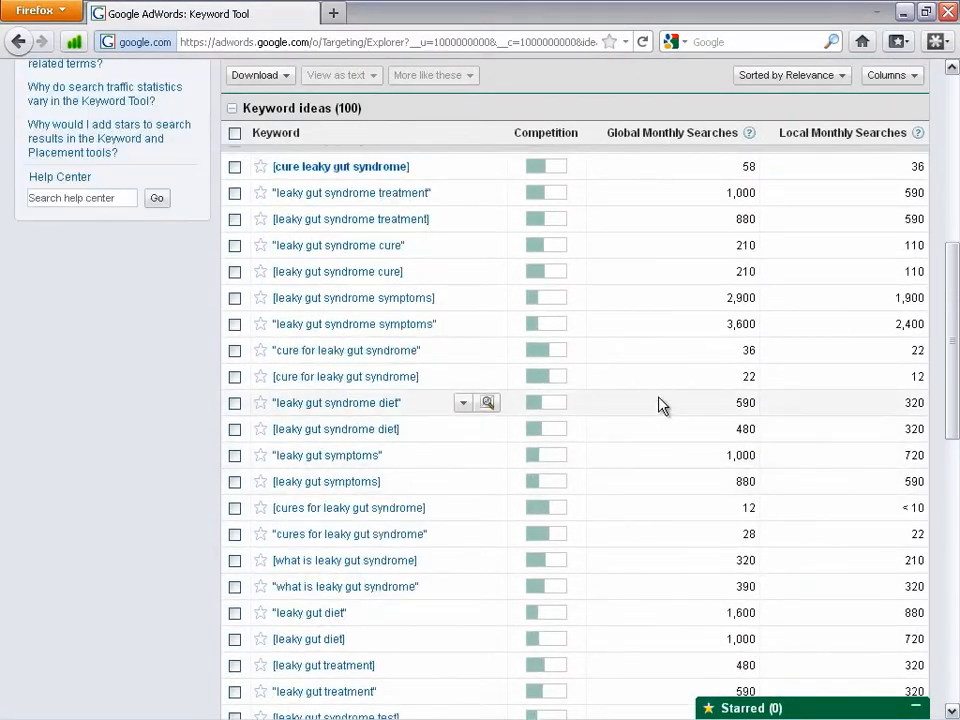
scroll(660, 420, up, 5)
scroll(720, 495, down, 3)
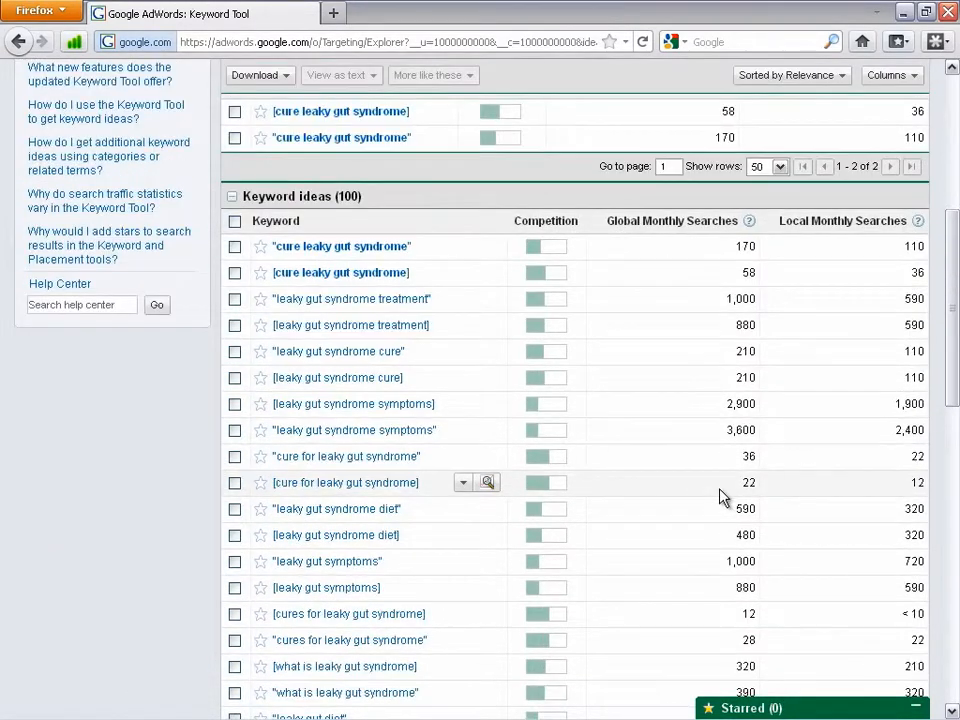
scroll(720, 495, down, 2)
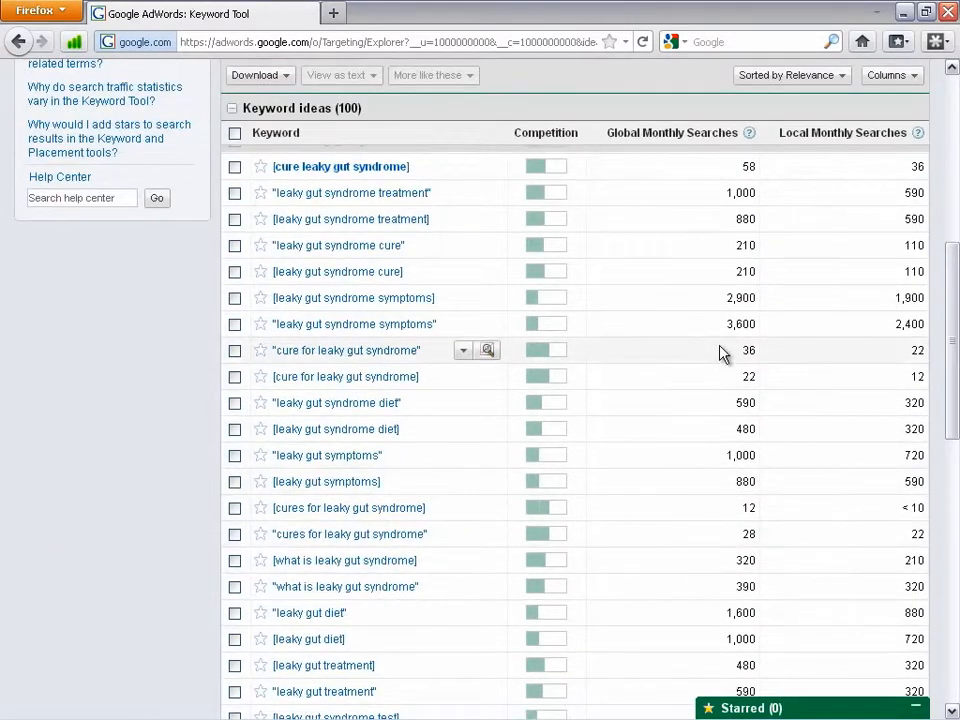
scroll(692, 504, down, 6)
scroll(739, 489, down, 3)
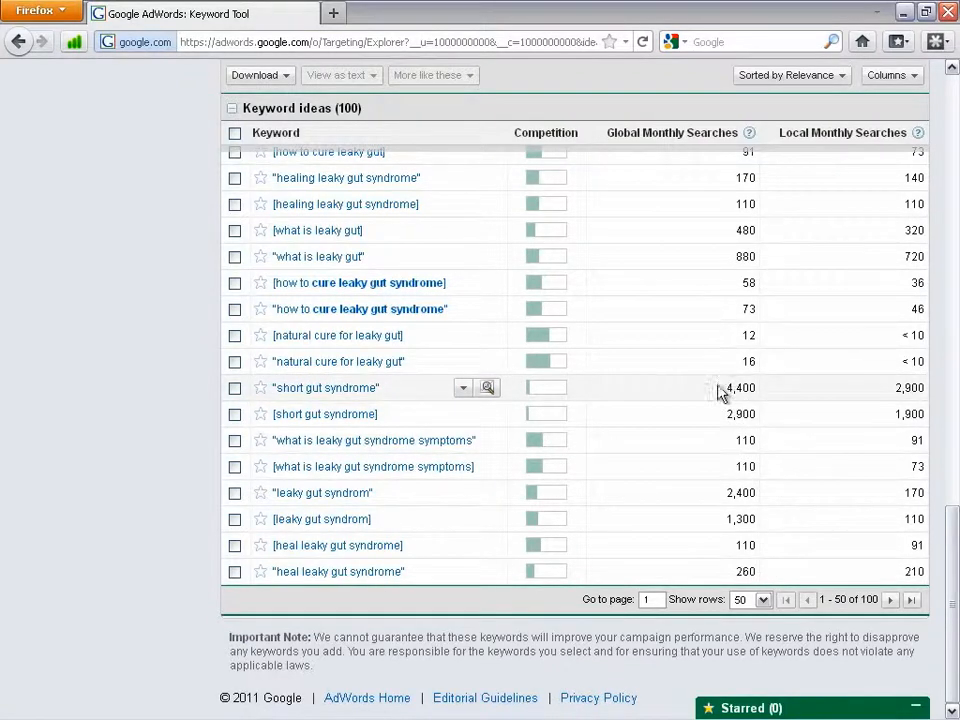
scroll(695, 440, up, 10)
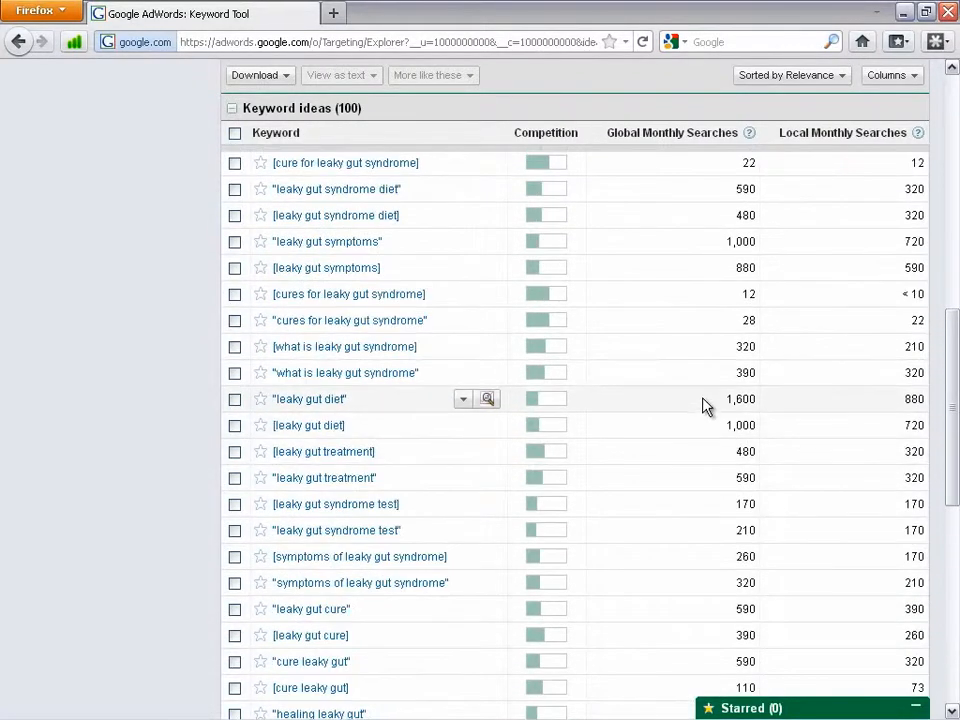
scroll(730, 415, up, 9)
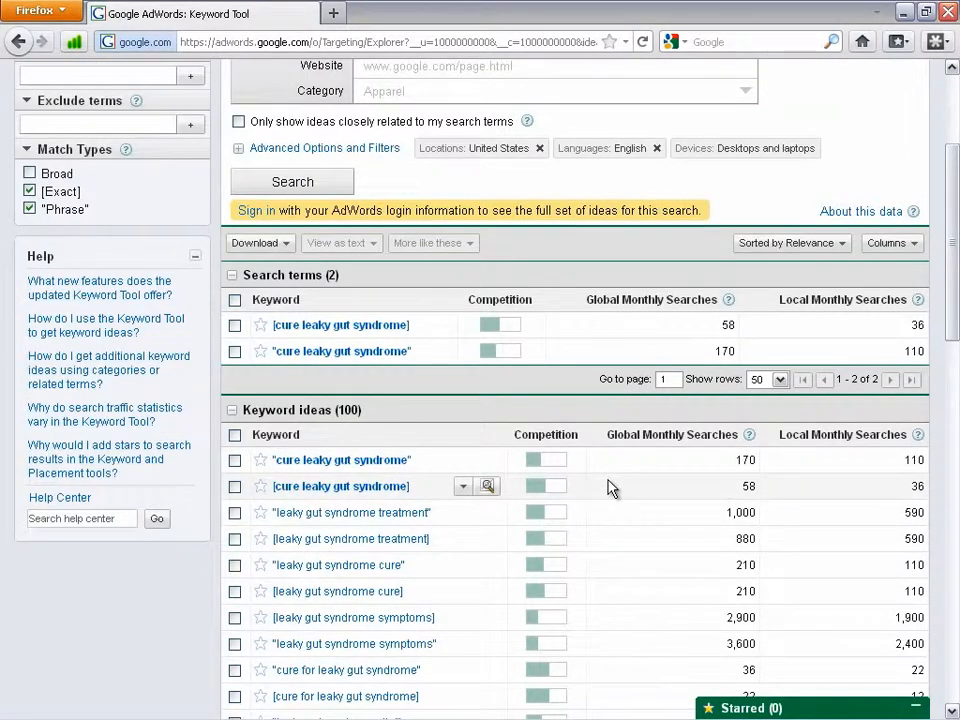
scroll(612, 488, up, 5)
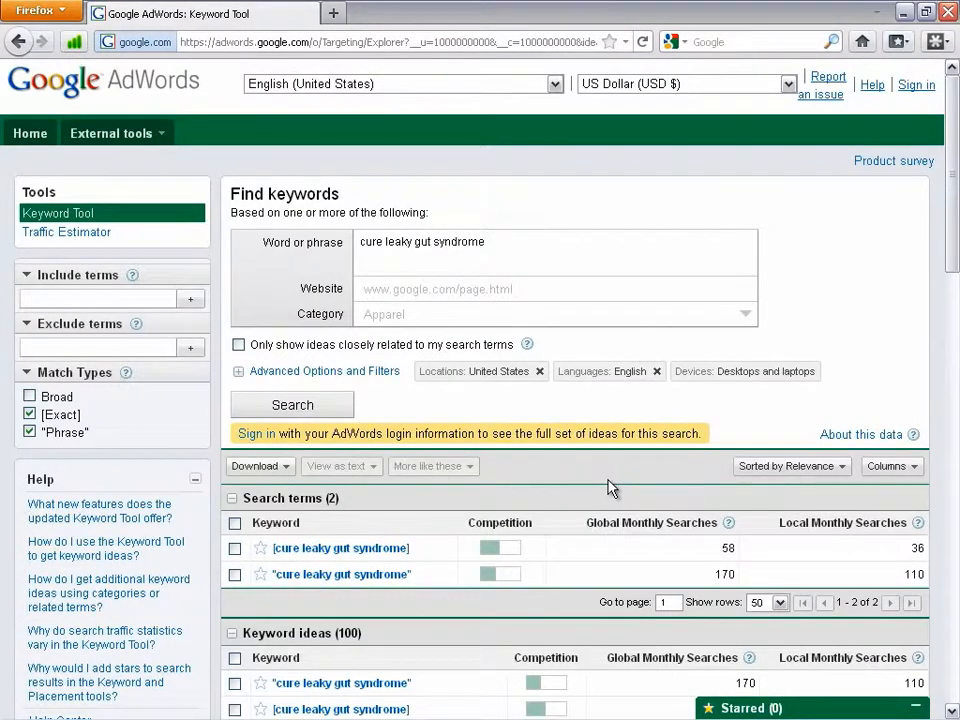